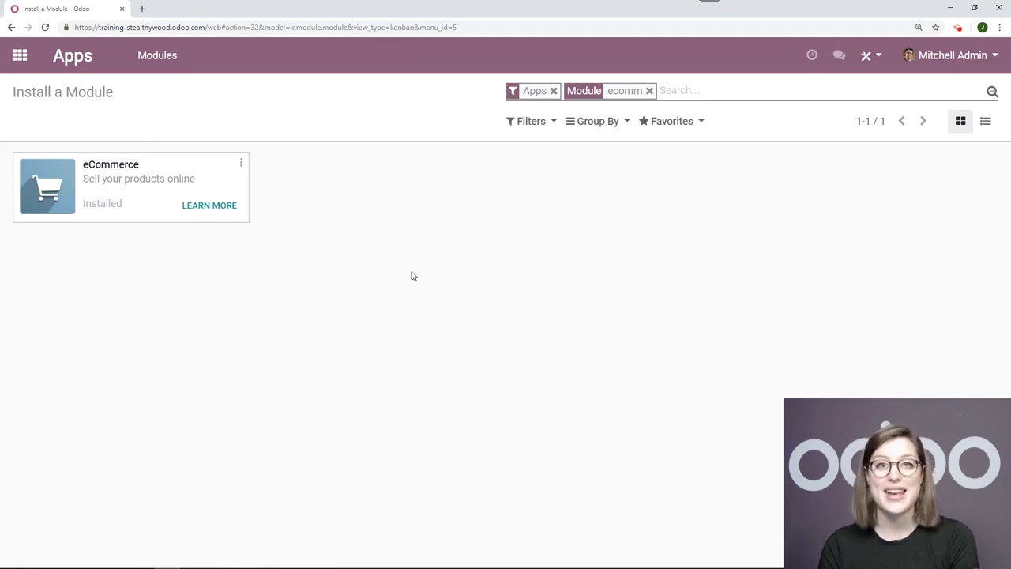
Open the Website app's eCommerce Dashboard and go from there to the company's website.
left_click(19, 56)
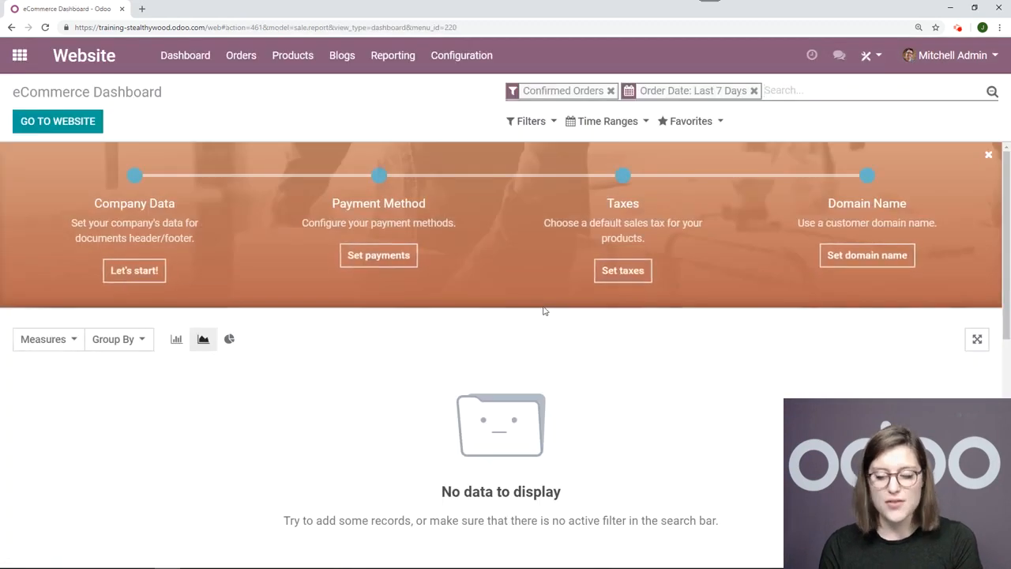
left_click_drag(163, 94, 14, 89)
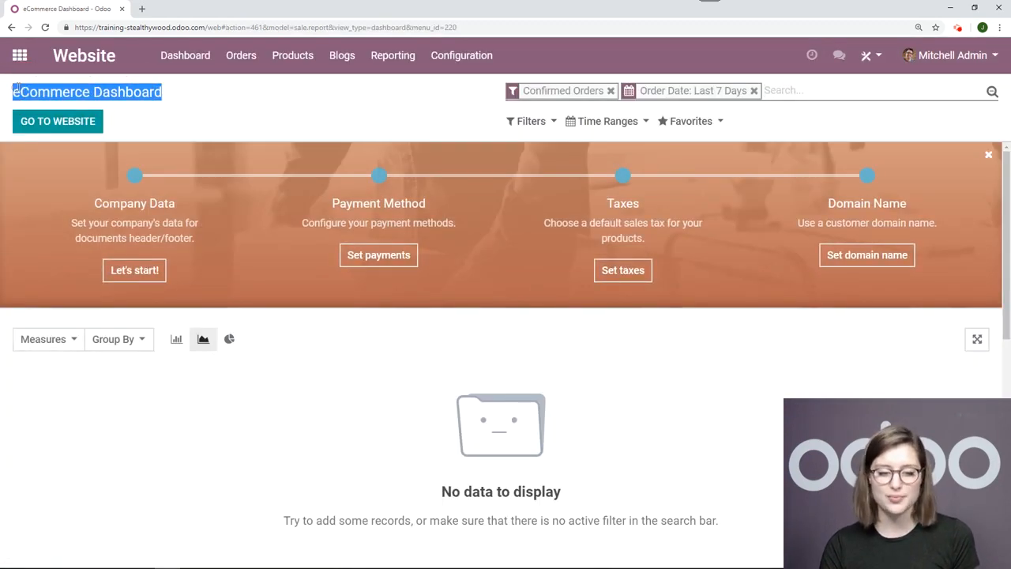
left_click(186, 114)
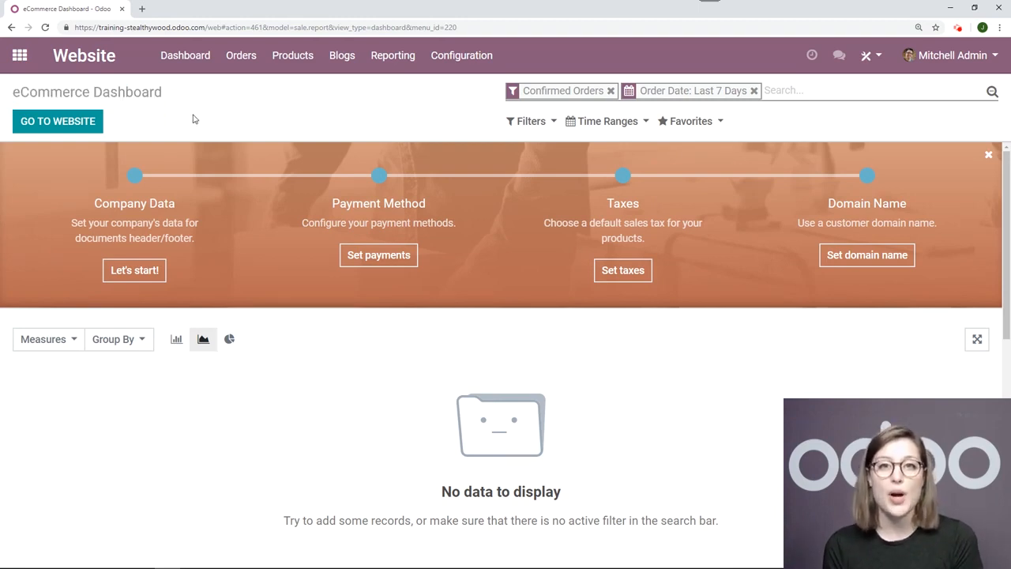
left_click(19, 55)
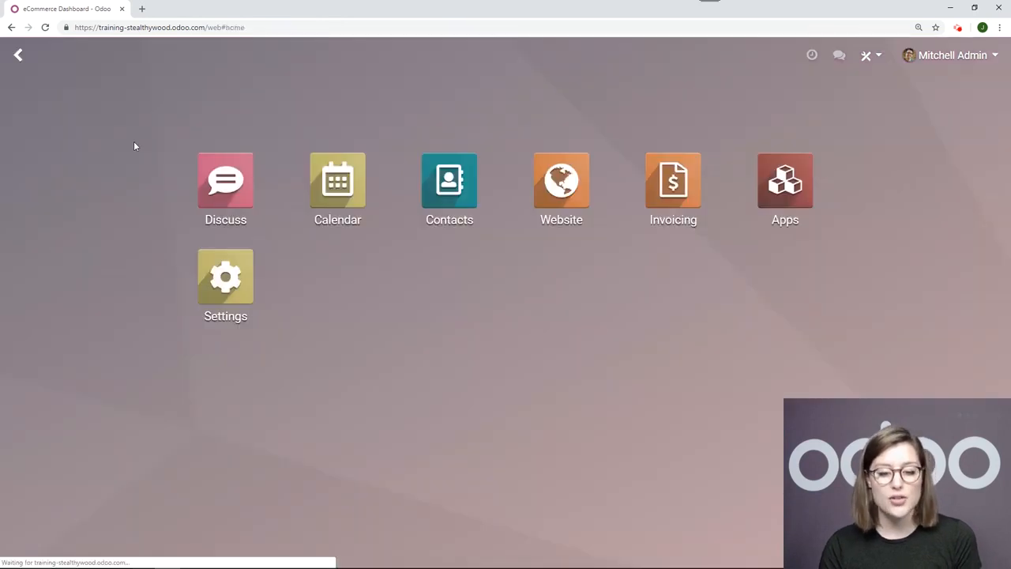
left_click(548, 174)
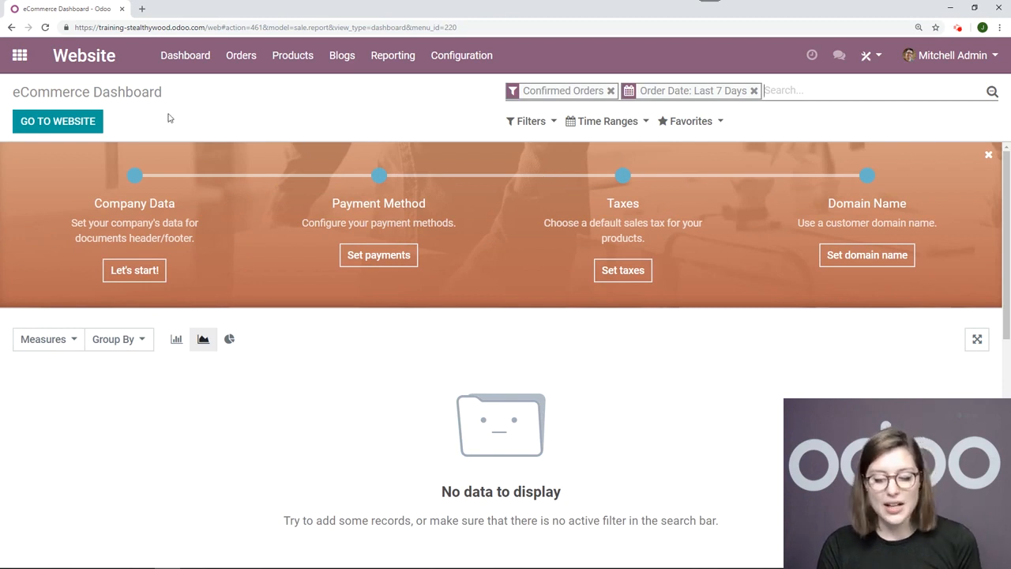
left_click(59, 130)
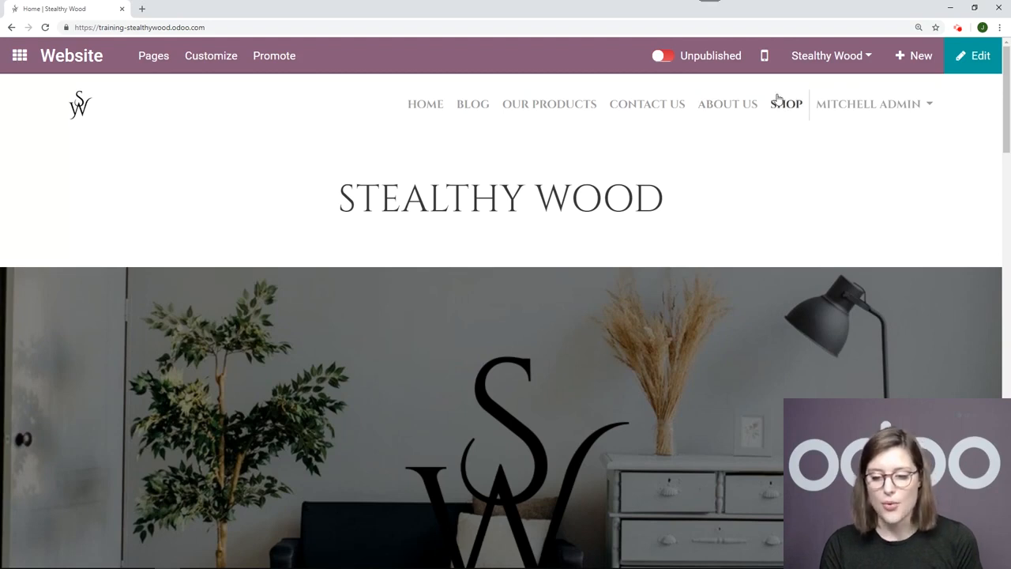
Rename the Shop item in the website's navigation menu to E-Shop and save the page.
left_click(979, 55)
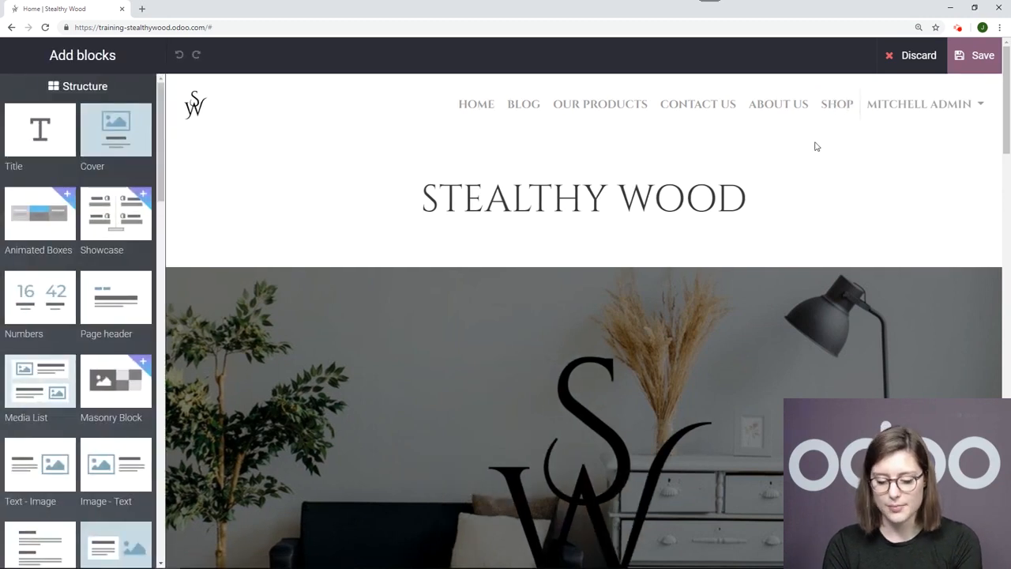
type("E-")
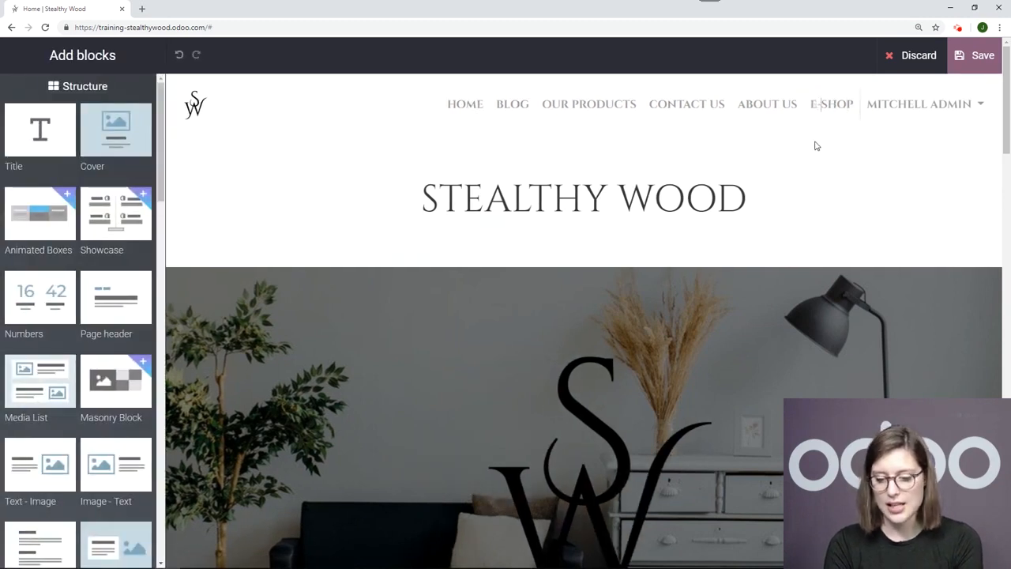
left_click(979, 70)
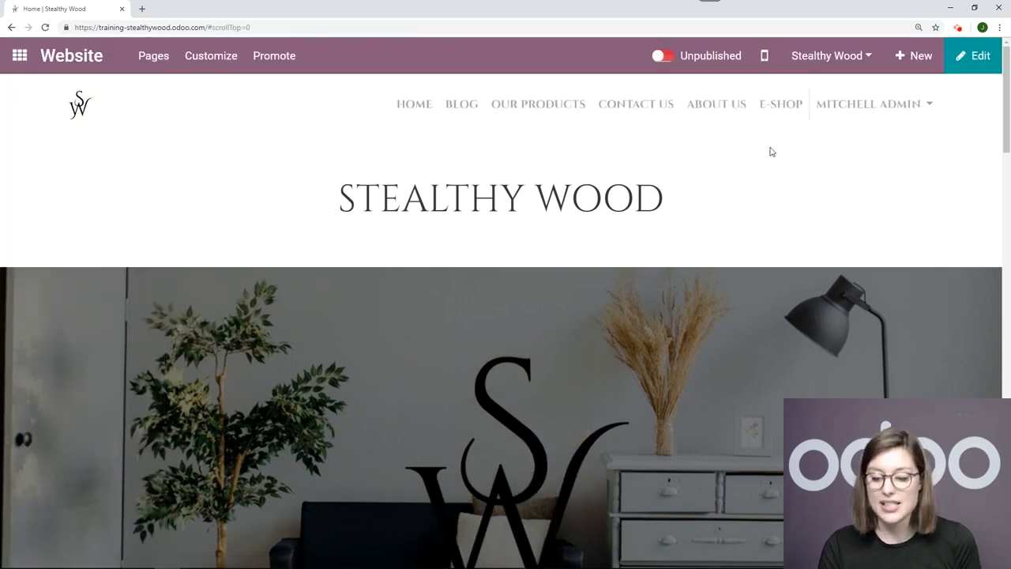
Open the E-Shop page, look through its product grid and view the available sorting options.
left_click(782, 106)
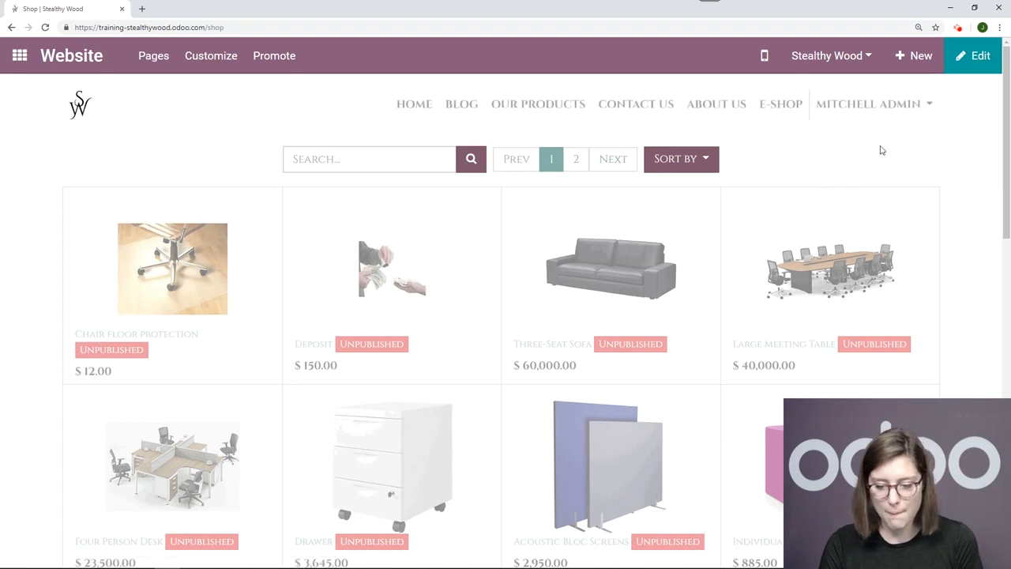
scroll(917, 140, "down", 4)
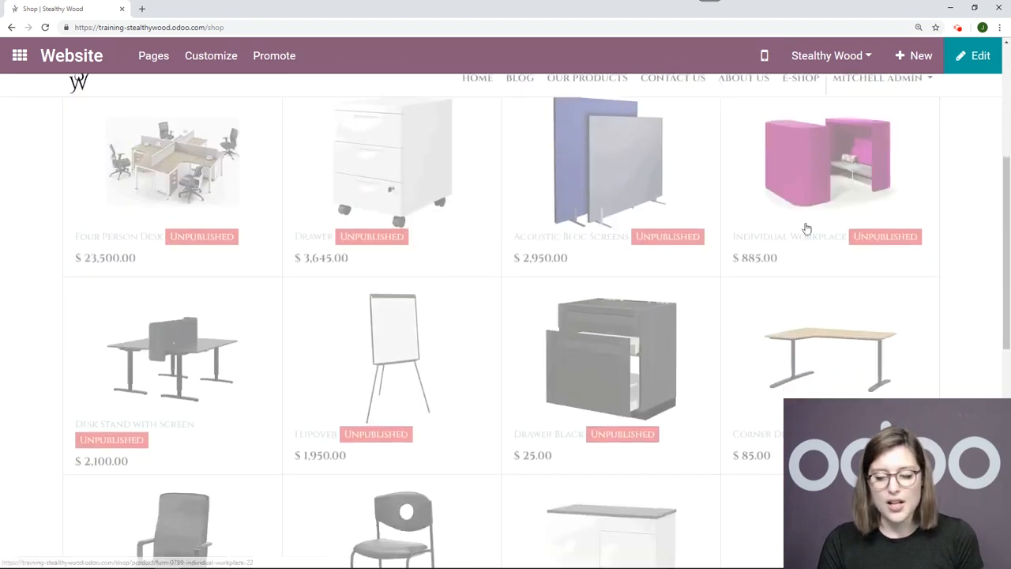
scroll(840, 277, "up", 1)
scroll(840, 277, "up", 3)
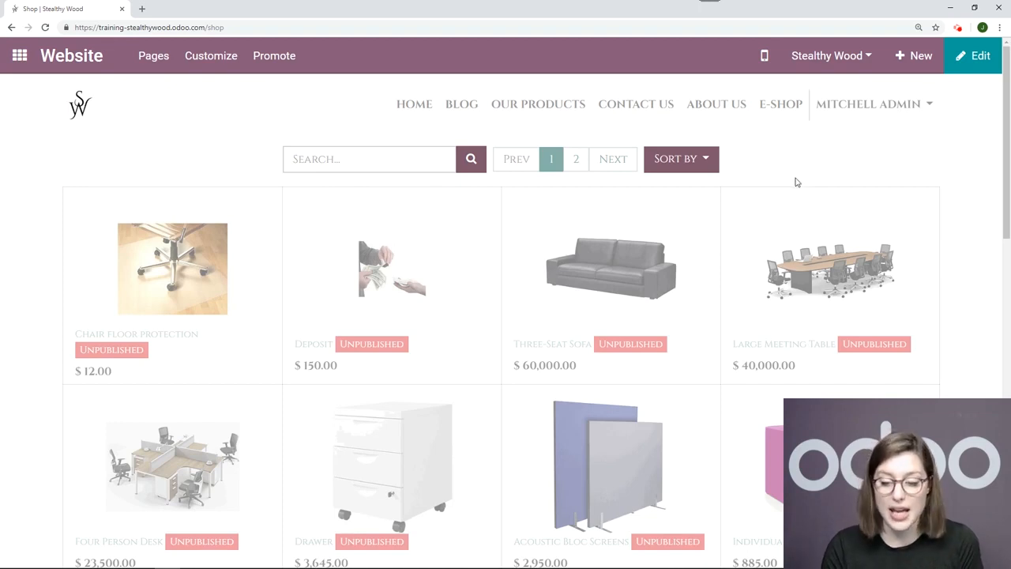
left_click(690, 162)
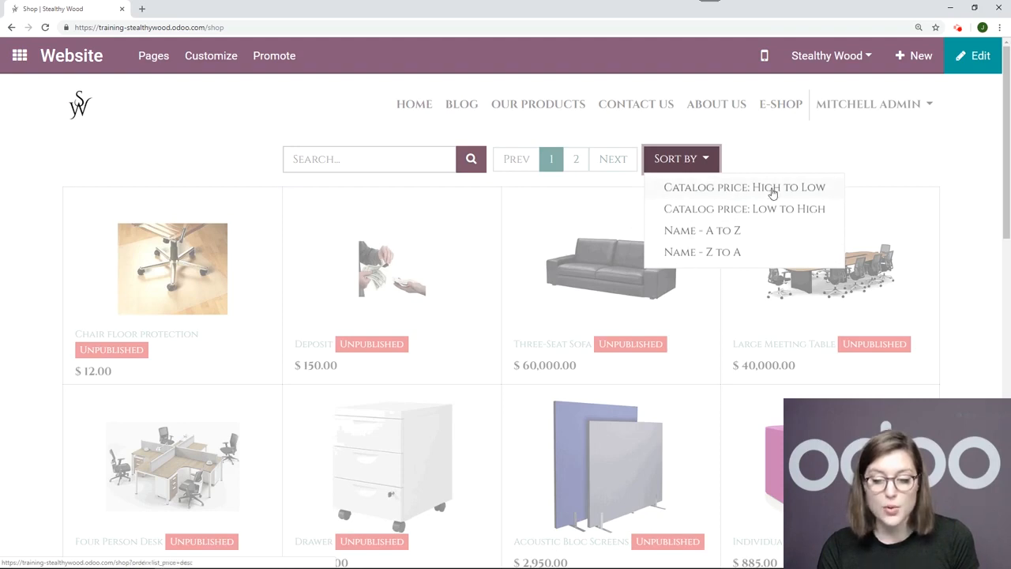
left_click(956, 137)
Put the shop page in edit mode, look through the available building blocks and save the page without edits.
left_click(975, 55)
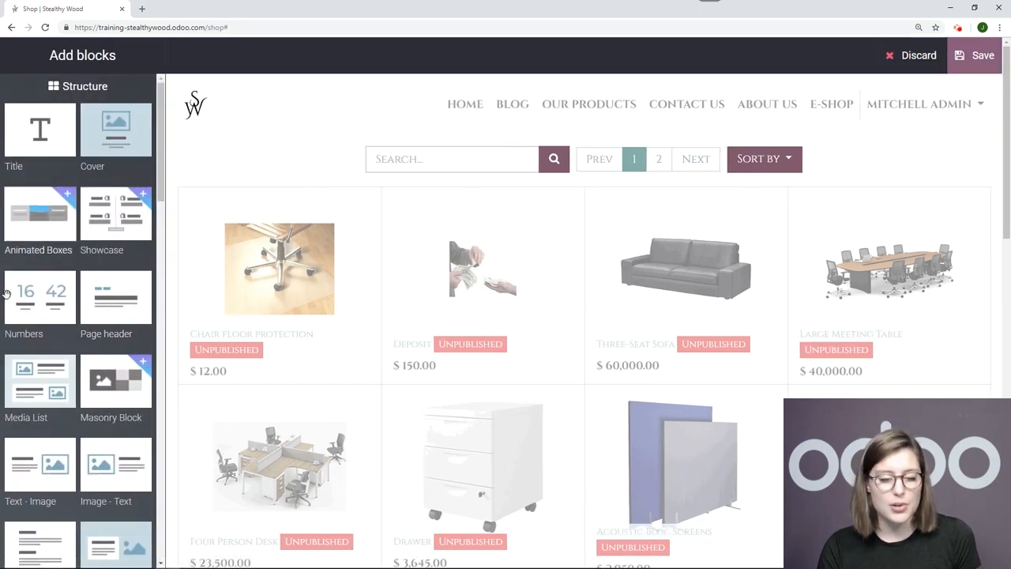
scroll(83, 269, "down", 1)
scroll(83, 269, "down", 5)
scroll(83, 269, "up", 8)
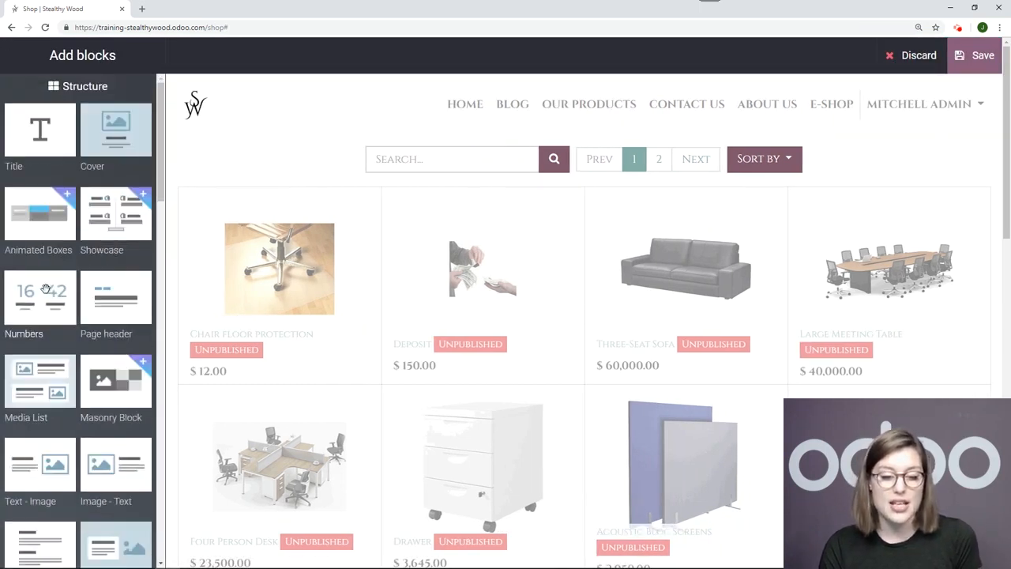
left_click(977, 57)
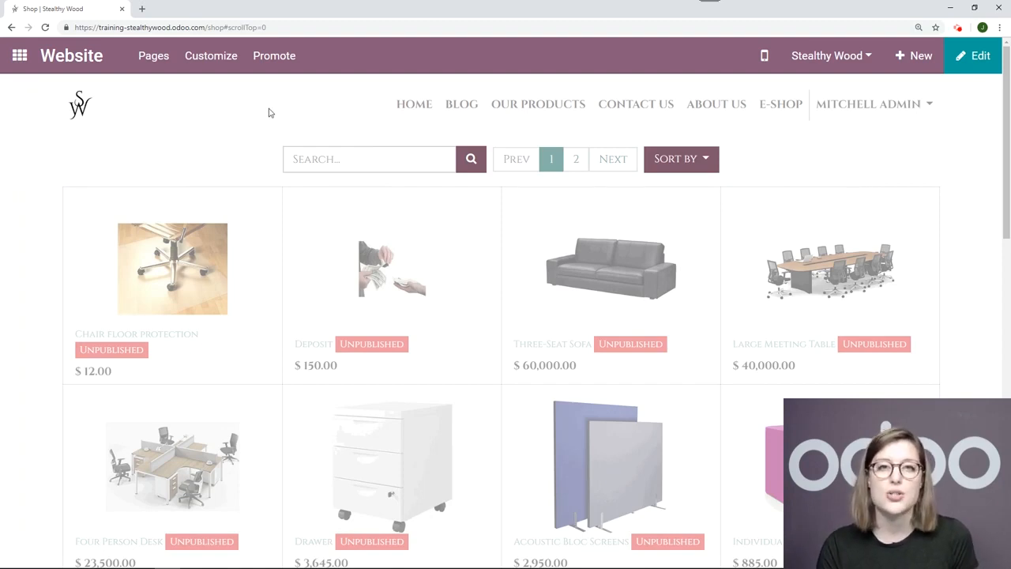
Turn on Product Attribute's Filters for the shop page and filter the products by Steel legs.
left_click(211, 57)
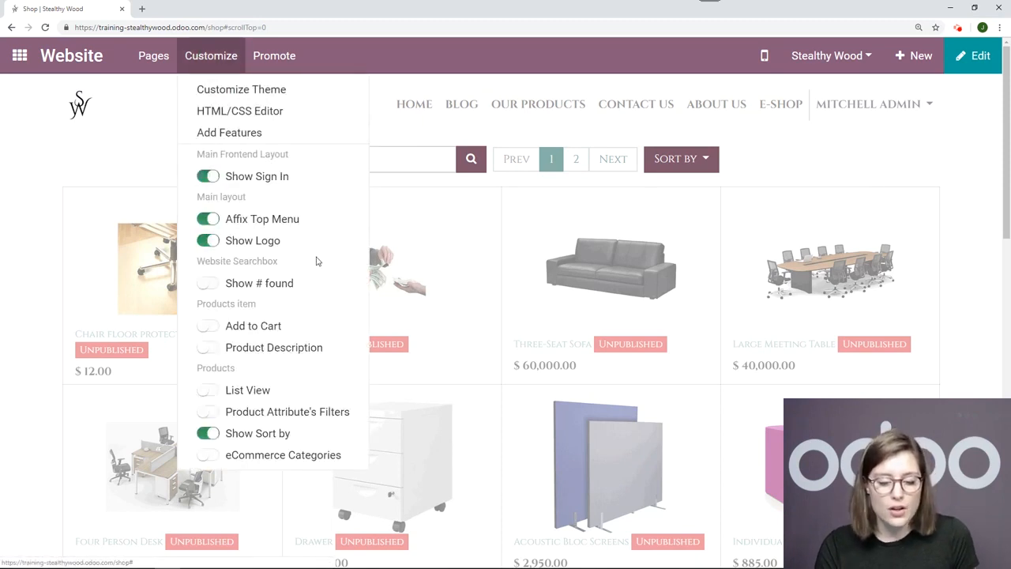
scroll(316, 296, "down", 2)
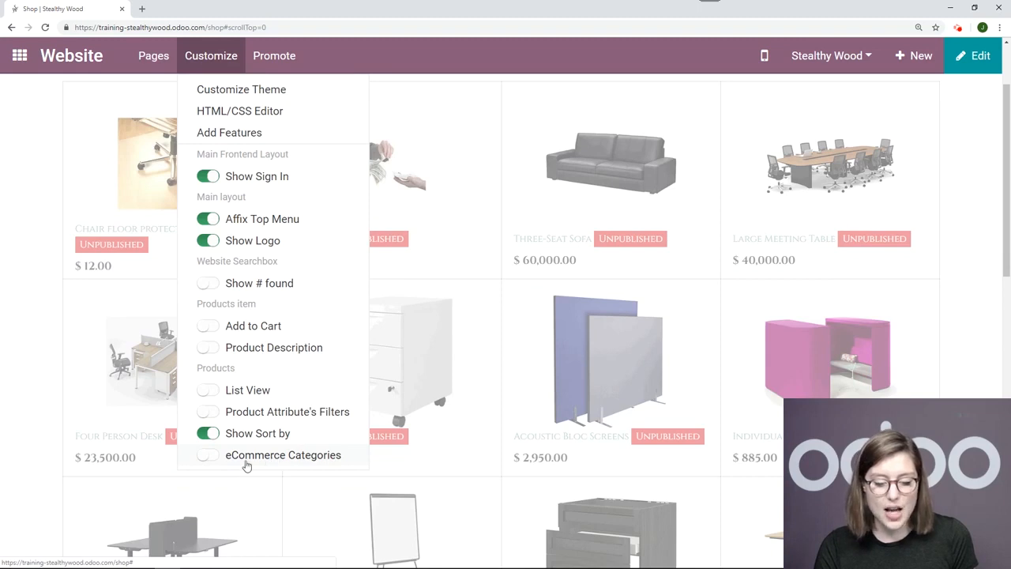
left_click(209, 414)
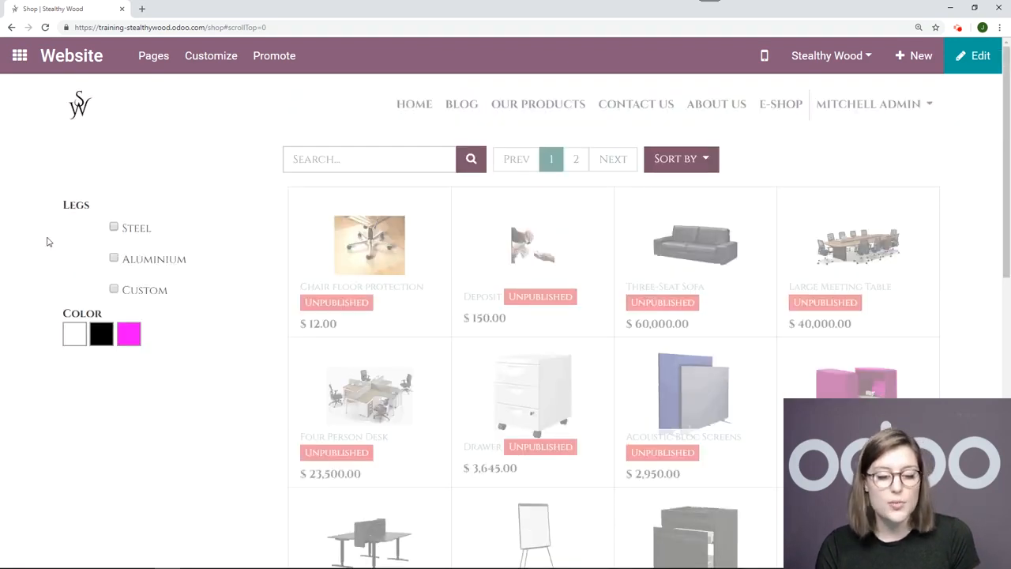
left_click(114, 228)
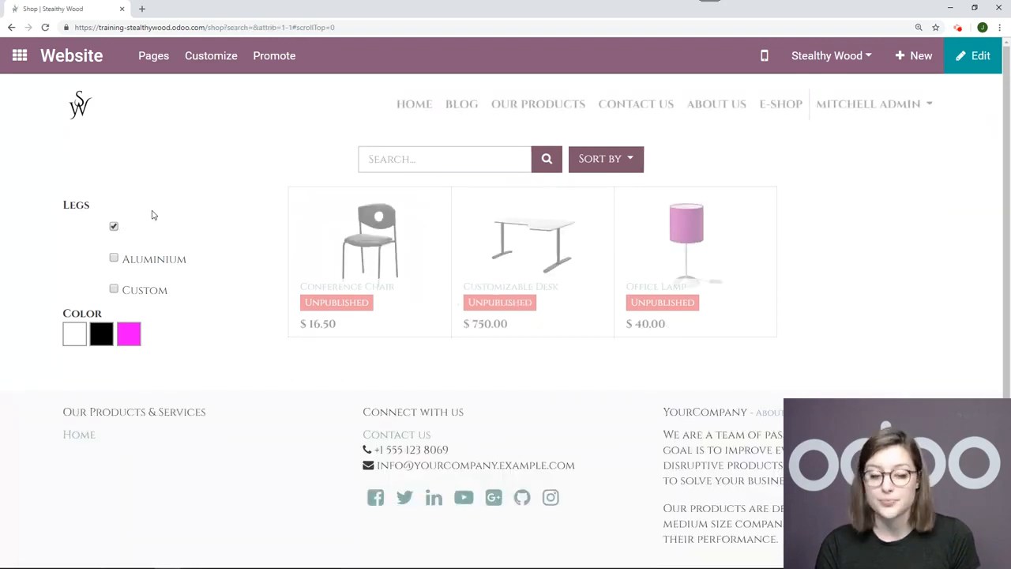
Turn on eCommerce Categories for the shop page.
left_click(221, 57)
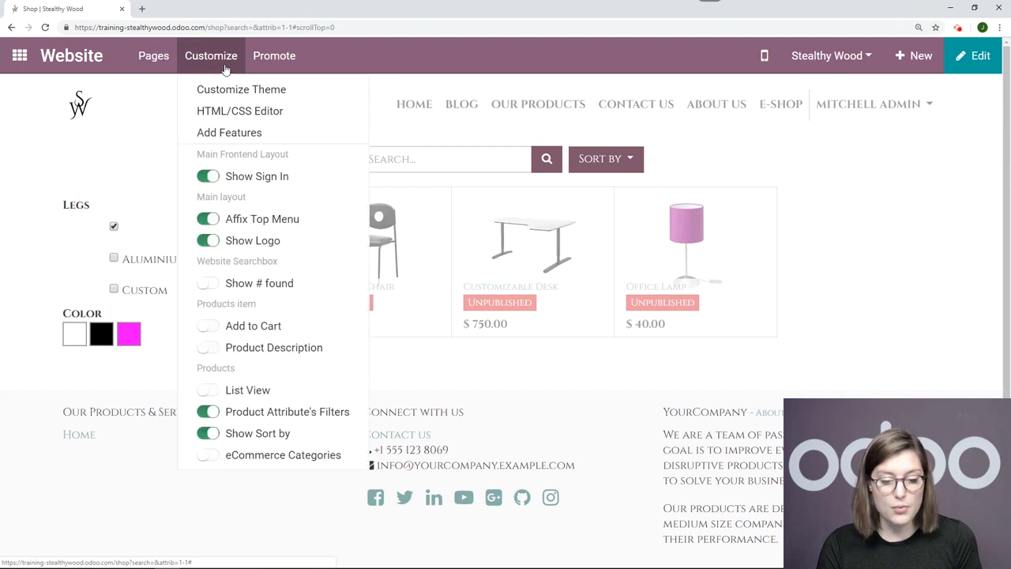
left_click(211, 461)
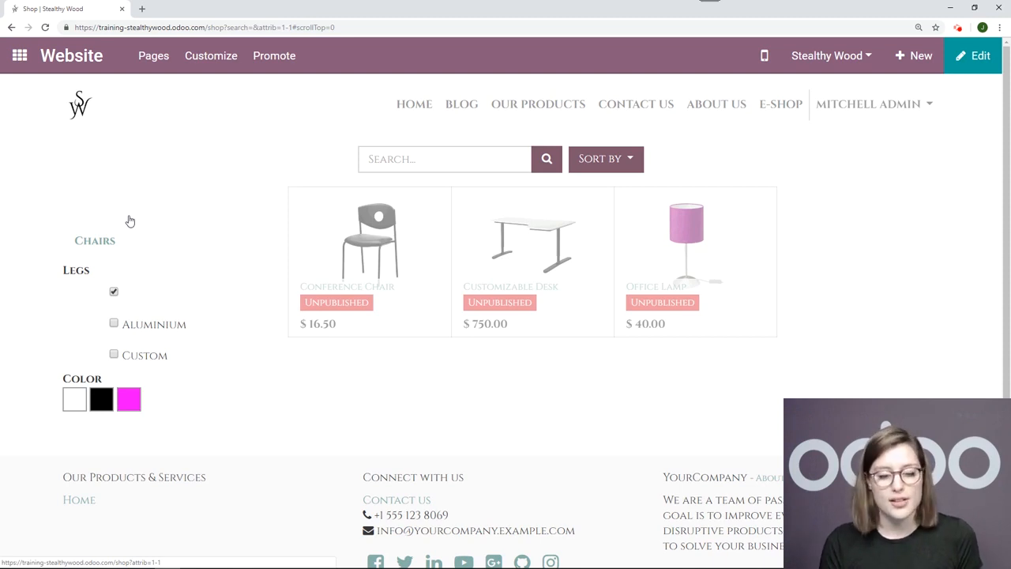
View the Chairs category, clear the Steel legs filter and return to All Products.
left_click(112, 243)
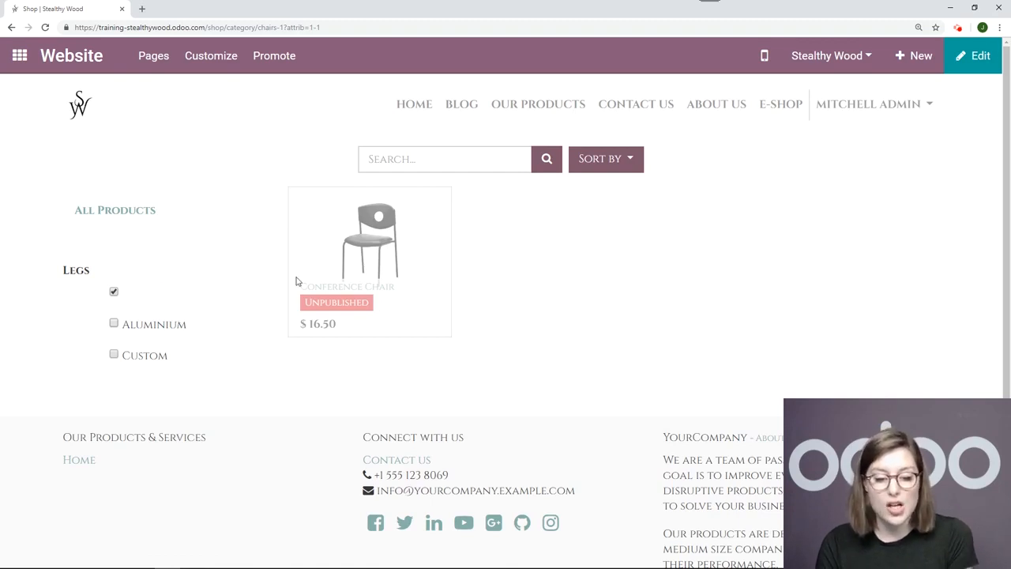
left_click(114, 292)
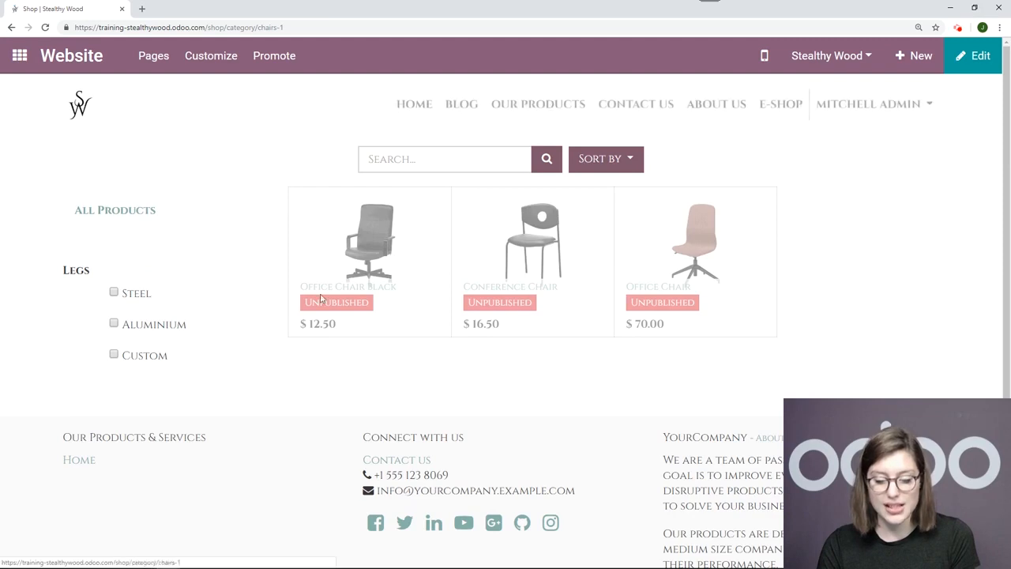
left_click(150, 212)
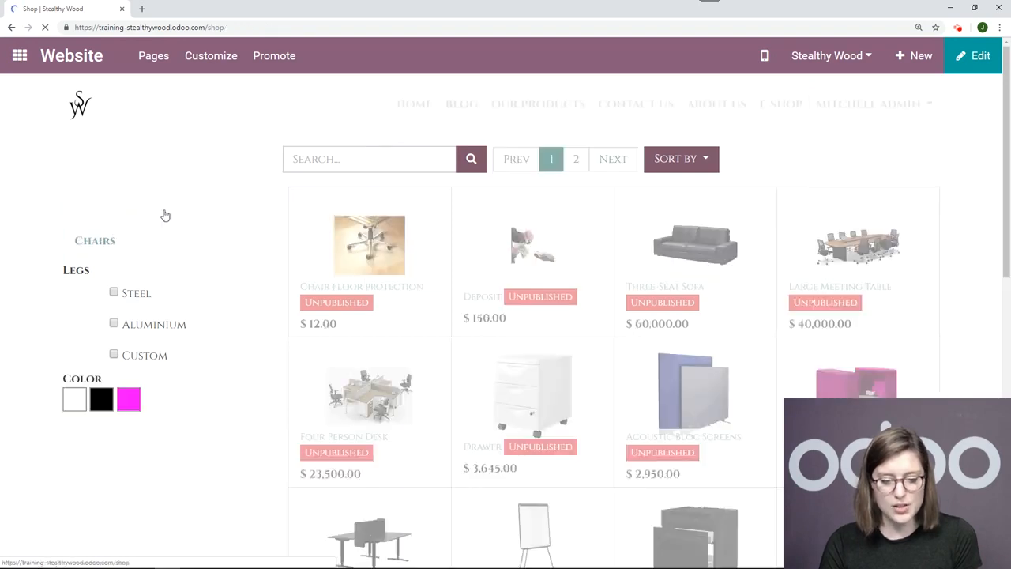
Search the shop for "lamp" and open the Office Lamp product page.
type("lamp")
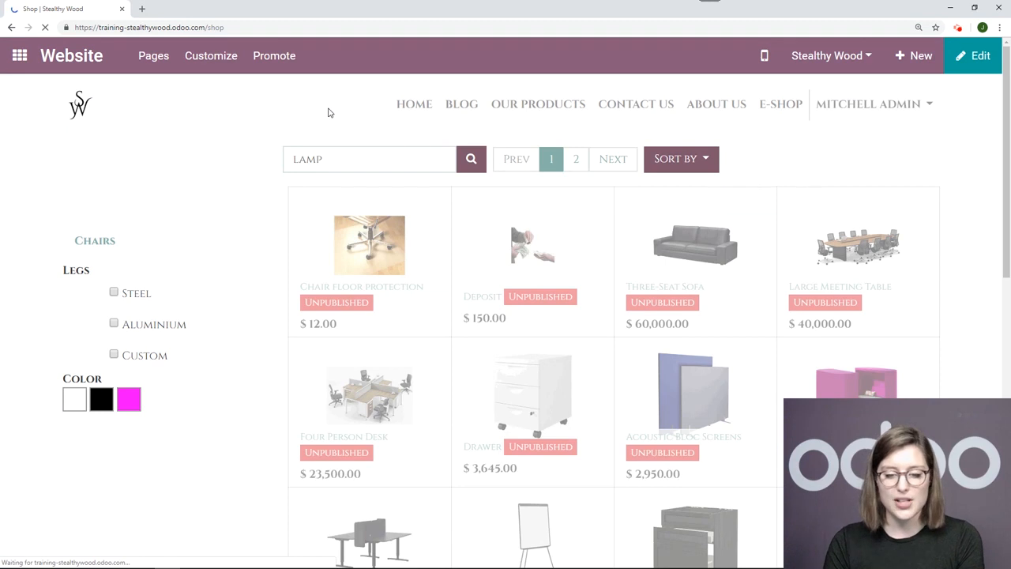
left_click(474, 164)
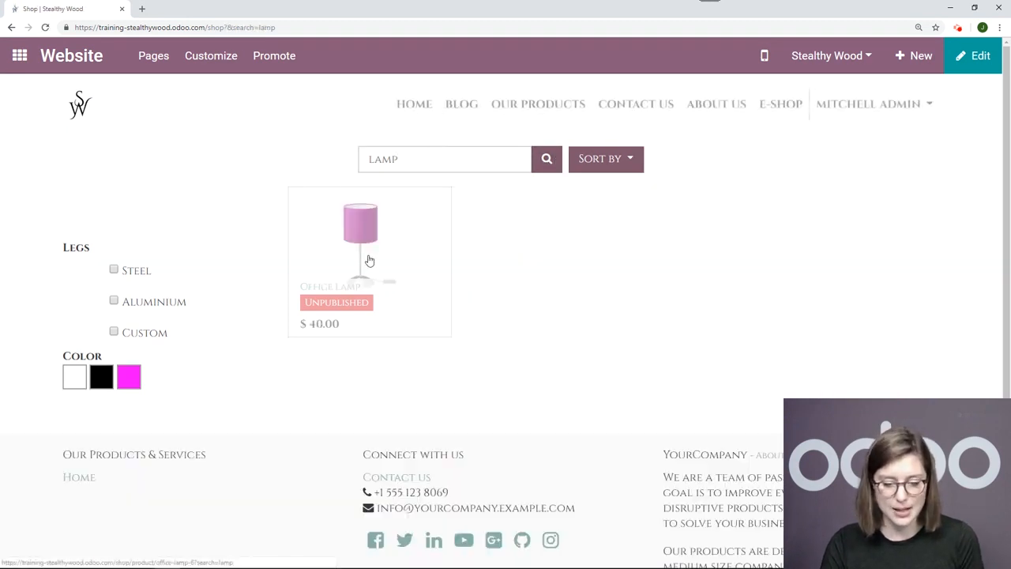
left_click(369, 260)
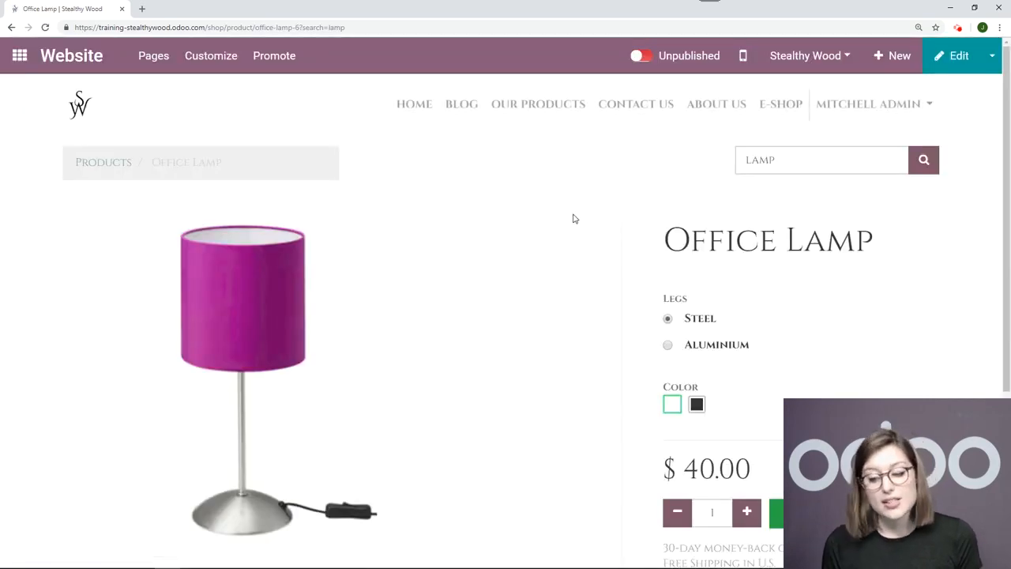
Select the black color variant of the Office Lamp and display the pink lamp picture from its image gallery.
scroll(648, 210, "down", 1)
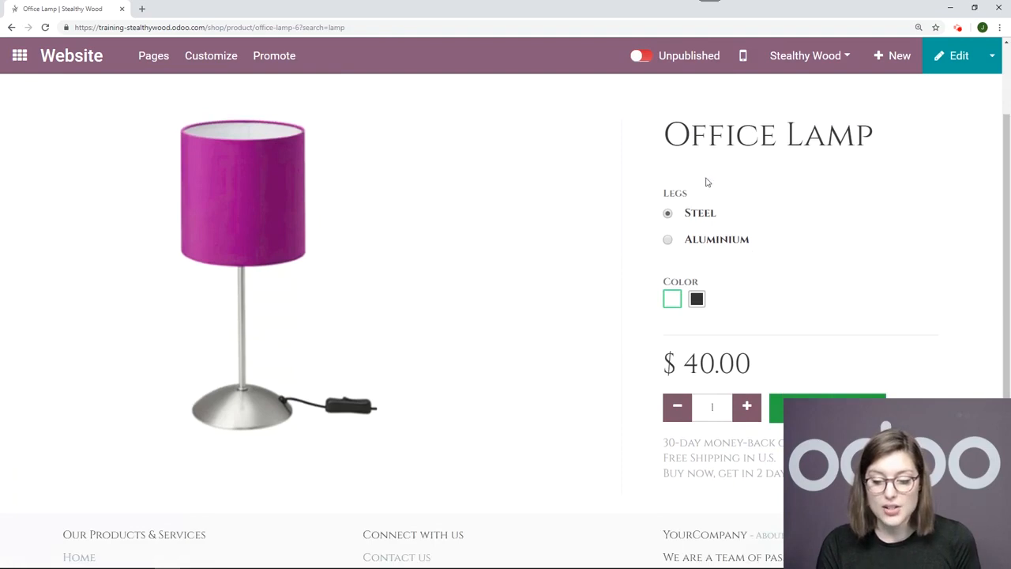
left_click(696, 299)
scroll(740, 299, "up", 2)
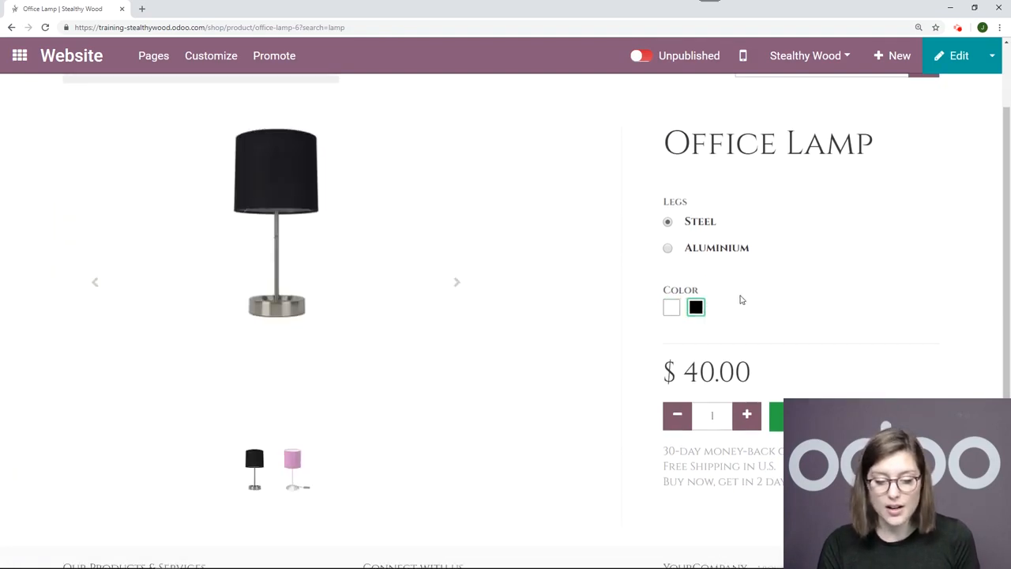
scroll(750, 300, "down", 2)
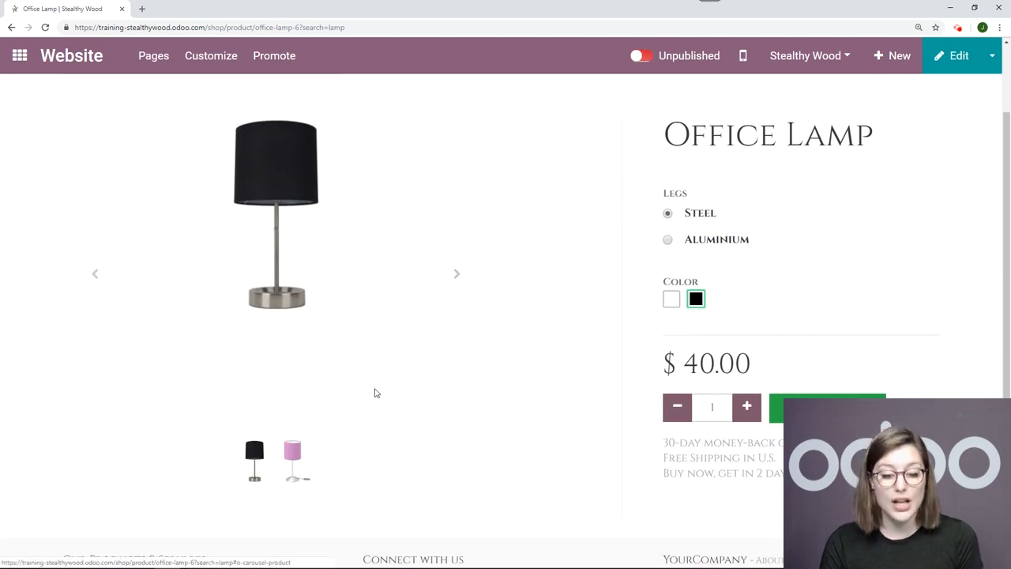
left_click(293, 462)
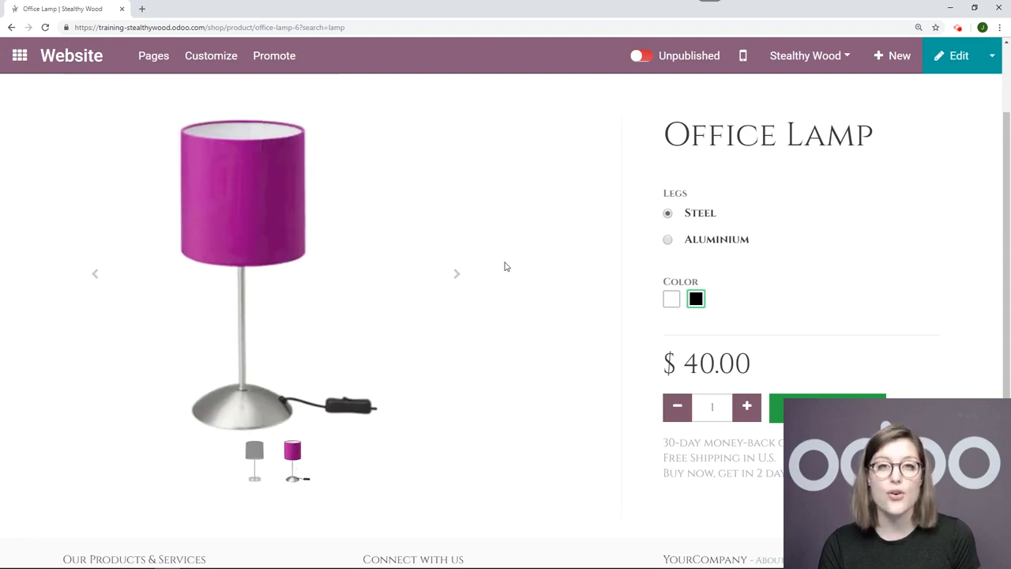
Choose Aluminium legs for the Office Lamp and look over the product page.
scroll(829, 237, "up", 2)
left_click(669, 346)
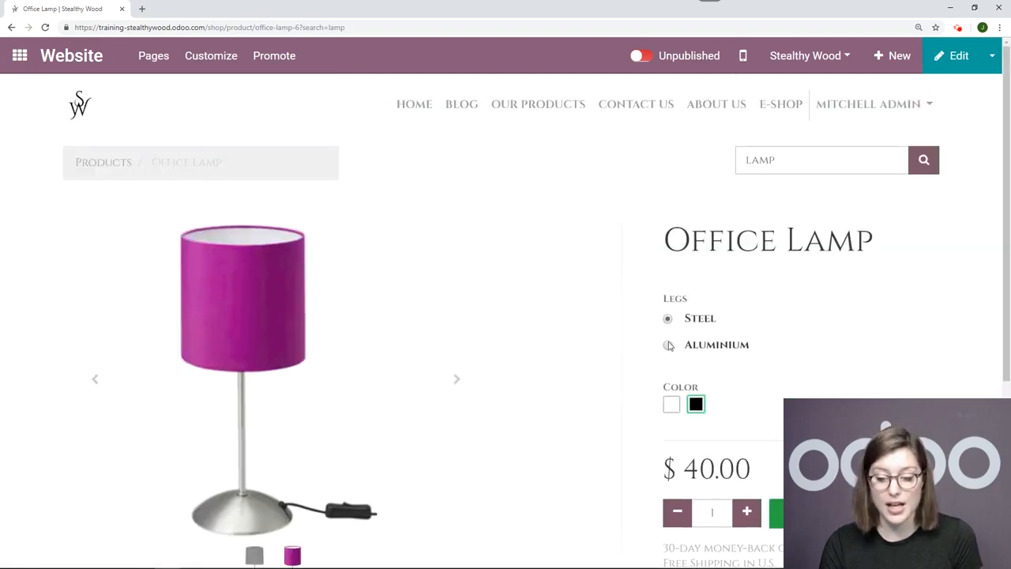
scroll(740, 290, "down", 2)
scroll(533, 289, "up", 3)
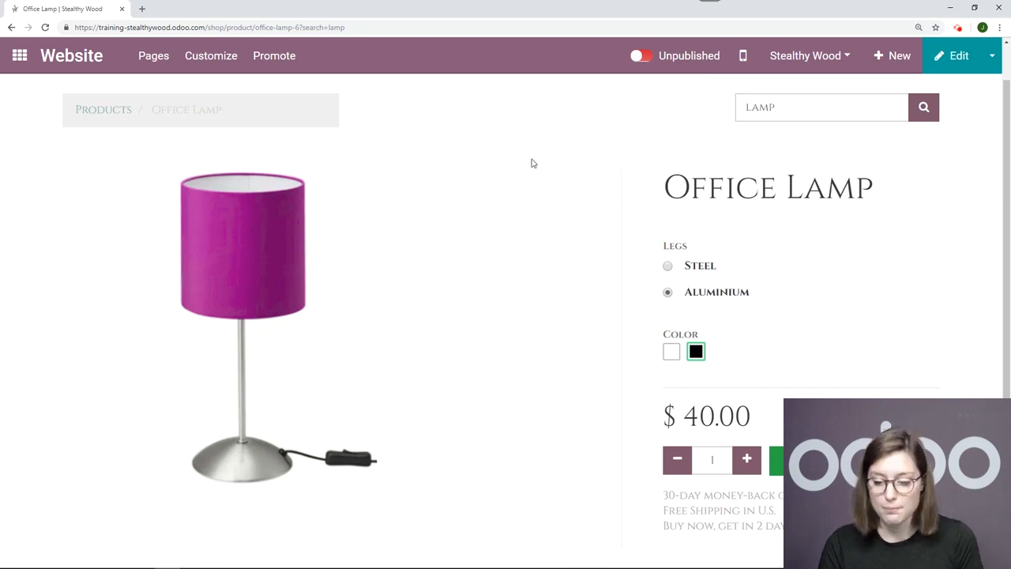
scroll(532, 163, "up", 1)
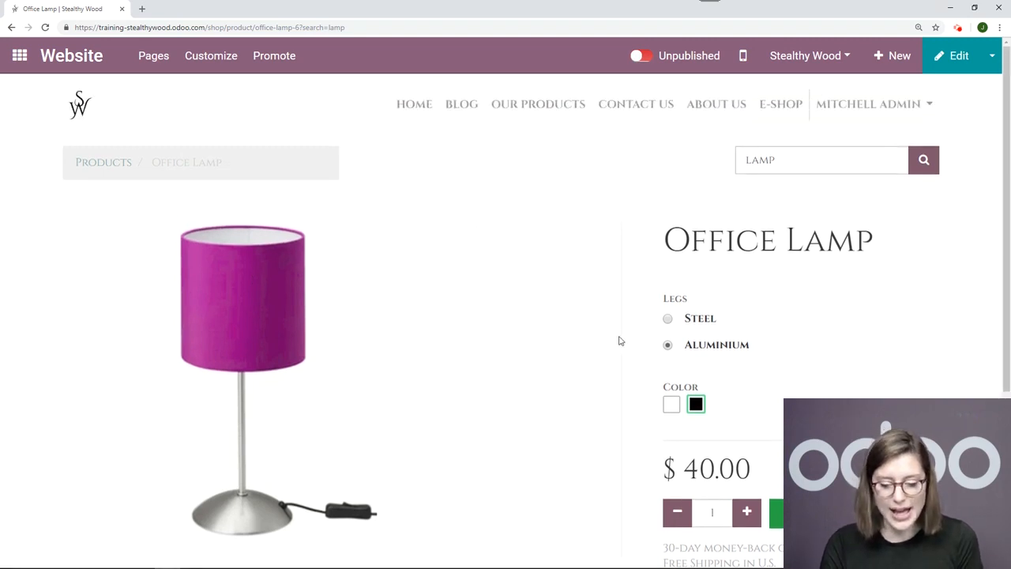
Select the white color variant of the Office Lamp and look over its product page.
left_click(672, 405)
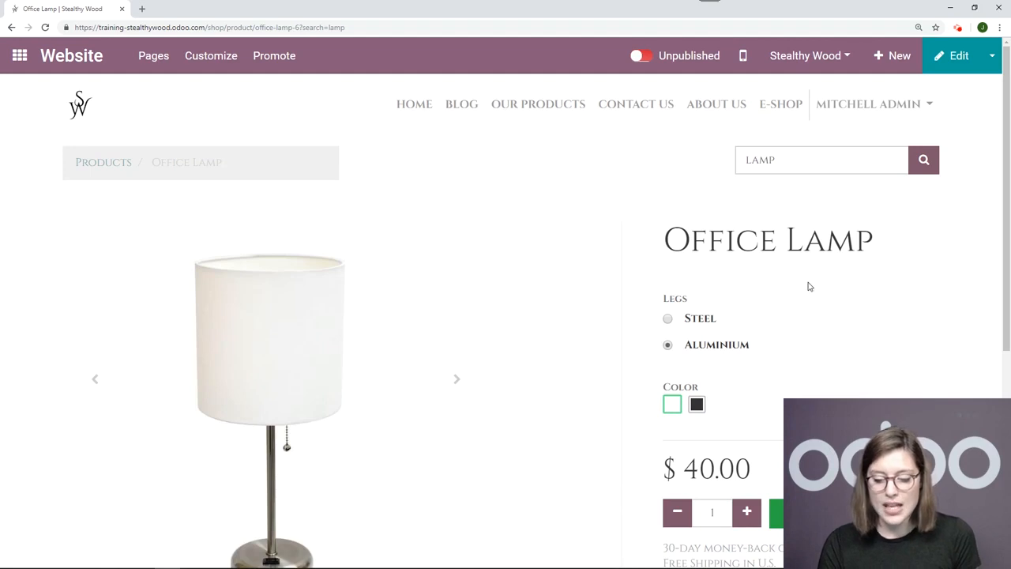
scroll(811, 285, "down", 3)
scroll(850, 263, "up", 1)
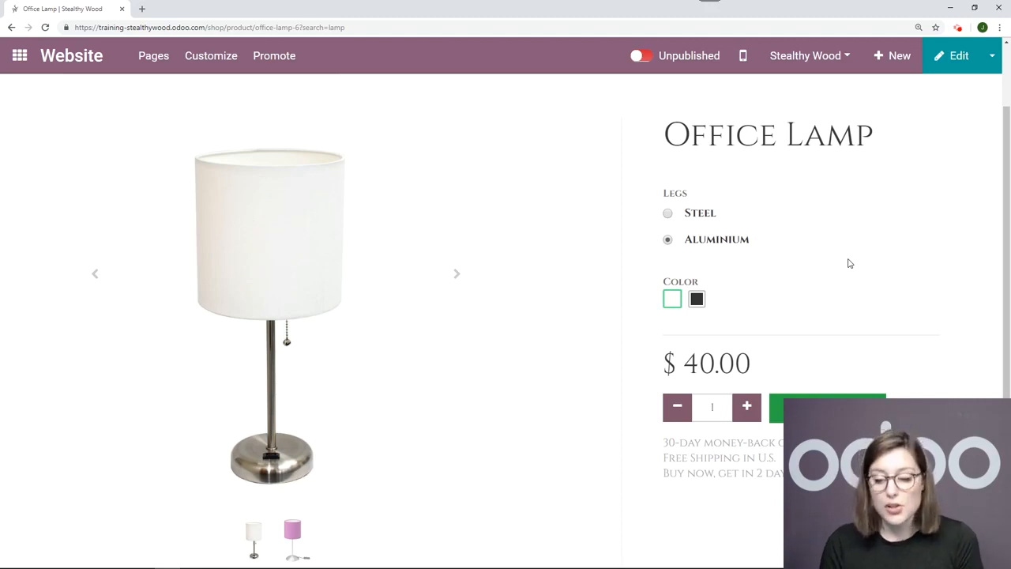
Open the Office Lamp's product record in the backend and show its variant attributes.
left_click(991, 59)
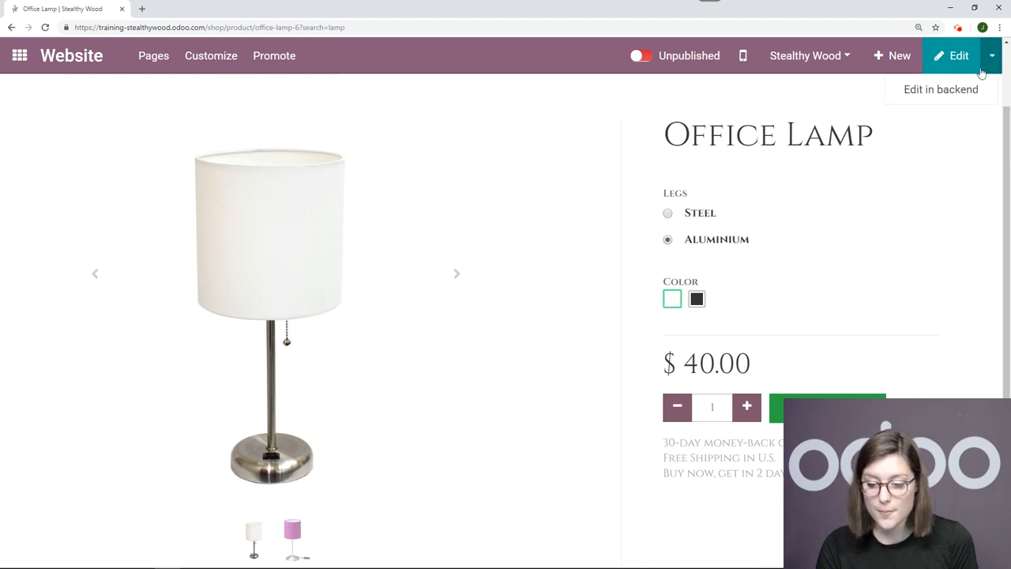
left_click(956, 94)
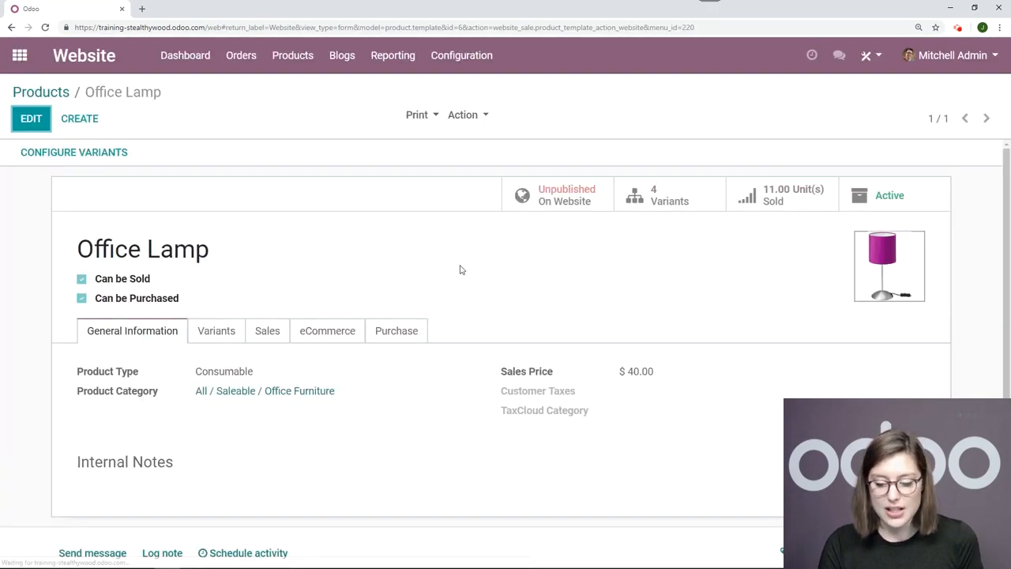
scroll(219, 286, "down", 1)
left_click(226, 231)
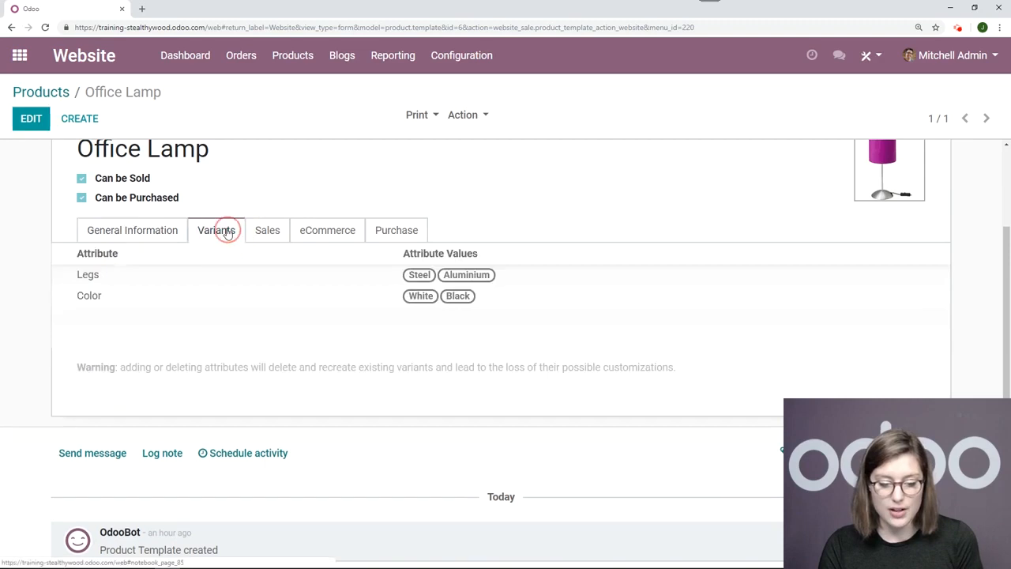
Add Magenta to the Office Lamp's Color attribute values and save the product.
left_click(31, 118)
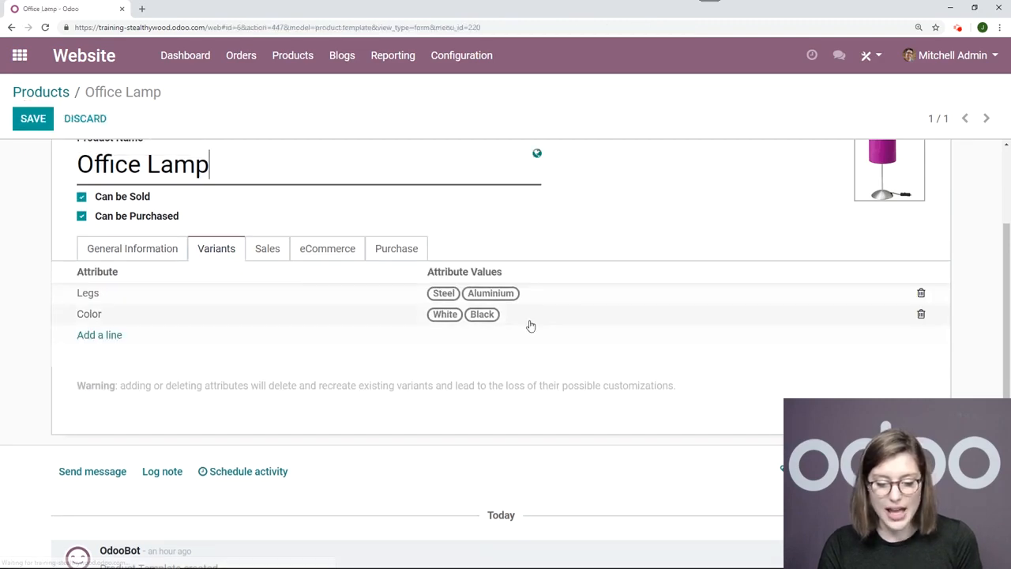
left_click(529, 322)
type("ma")
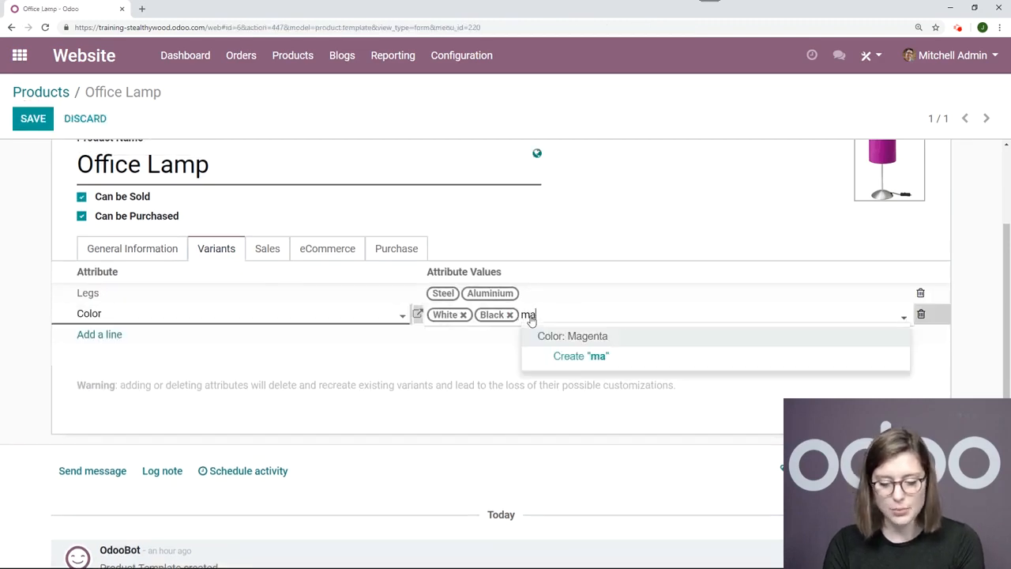
left_click(584, 337)
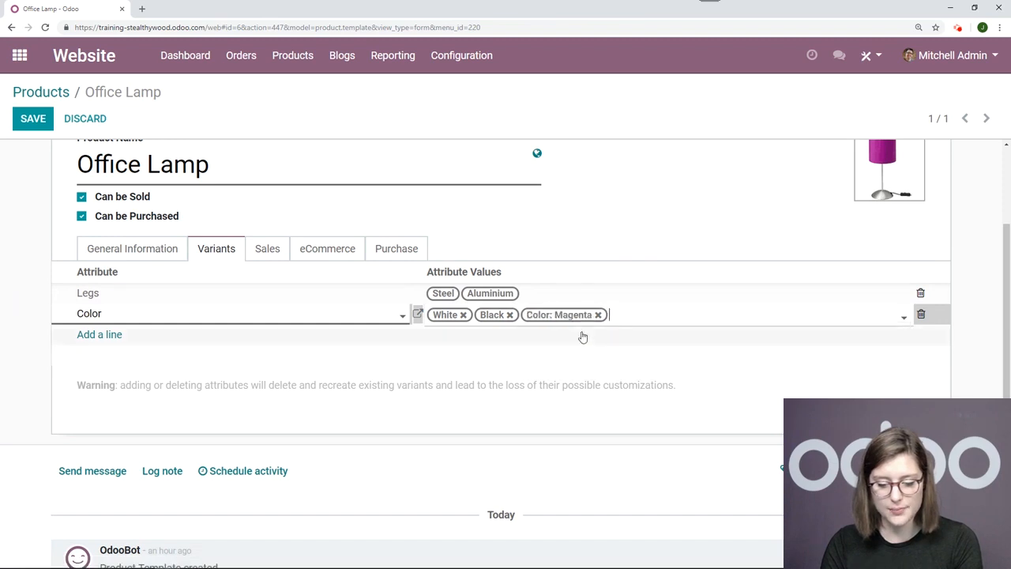
left_click(34, 124)
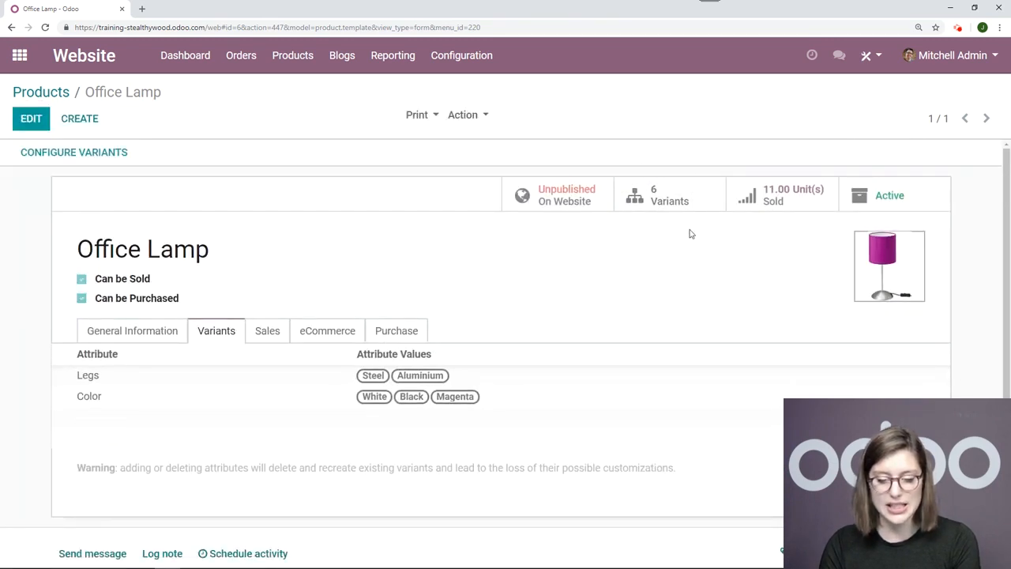
Configure the Office Lamp's variants so that Aluminium legs exclude Color: Magenta for the Office Lamp, and save.
scroll(620, 230, "down", 1)
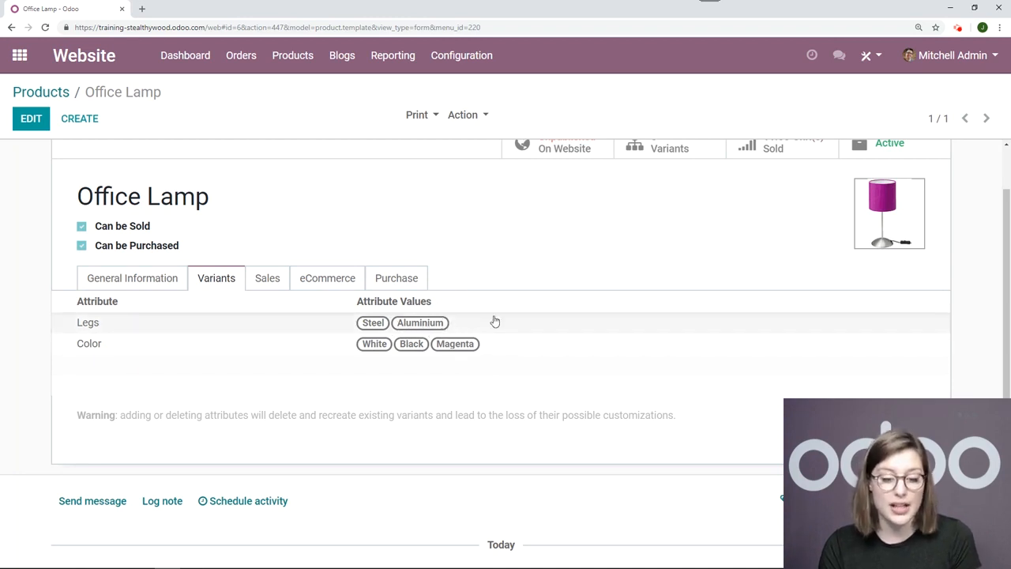
scroll(359, 239, "up", 1)
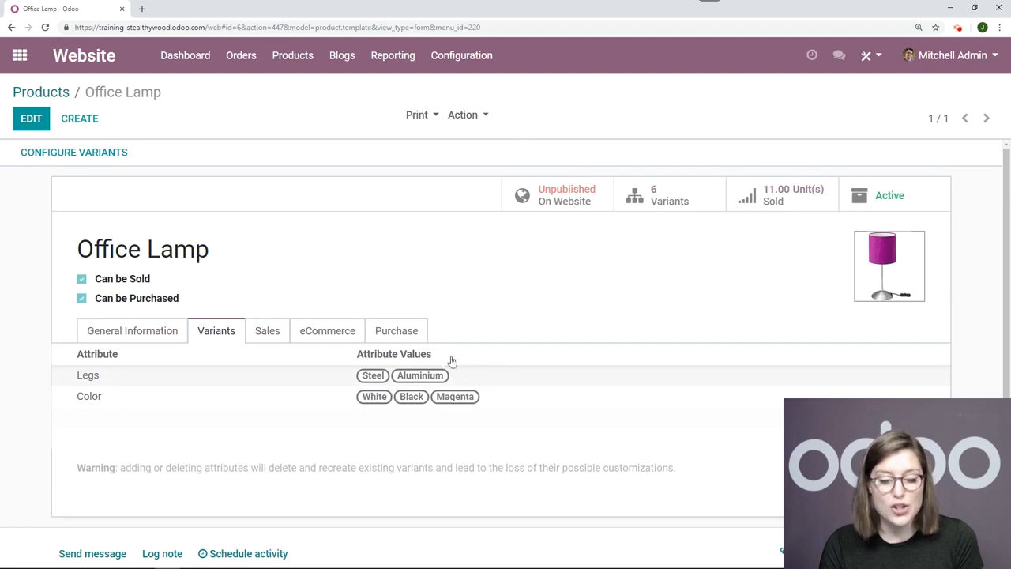
left_click(94, 159)
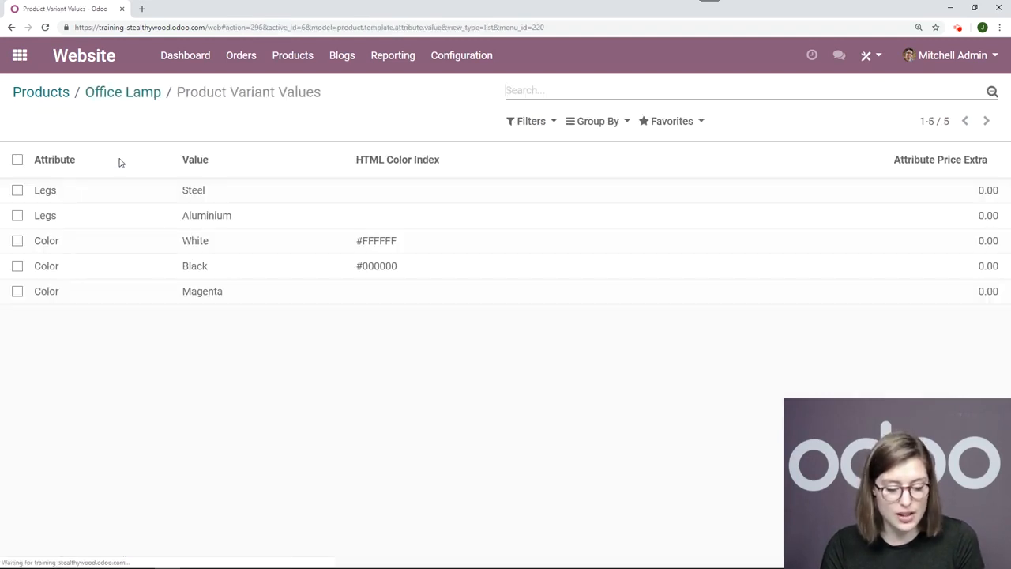
left_click(191, 224)
left_click(52, 125)
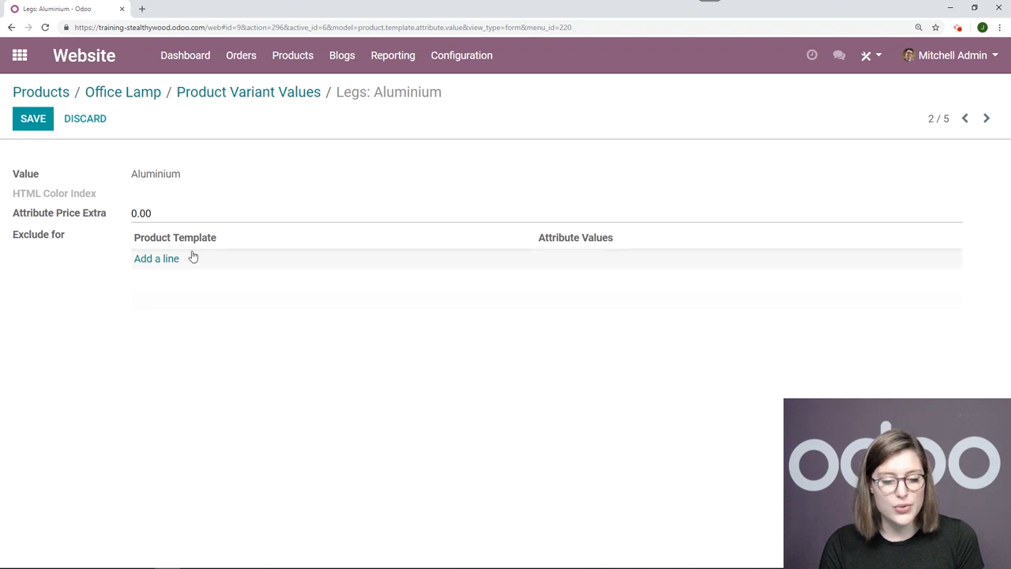
left_click(167, 259)
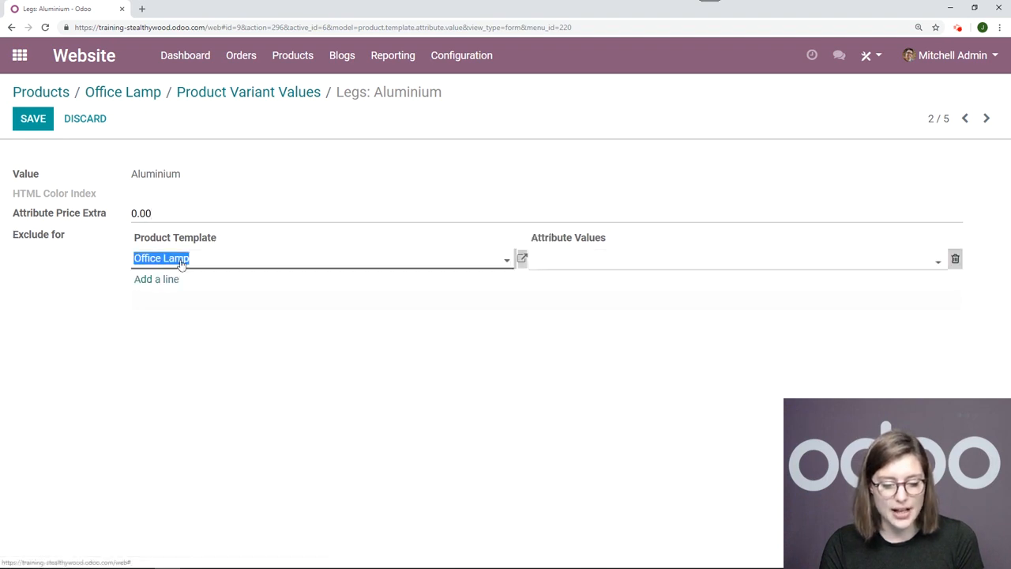
left_click(611, 266)
left_click(609, 360)
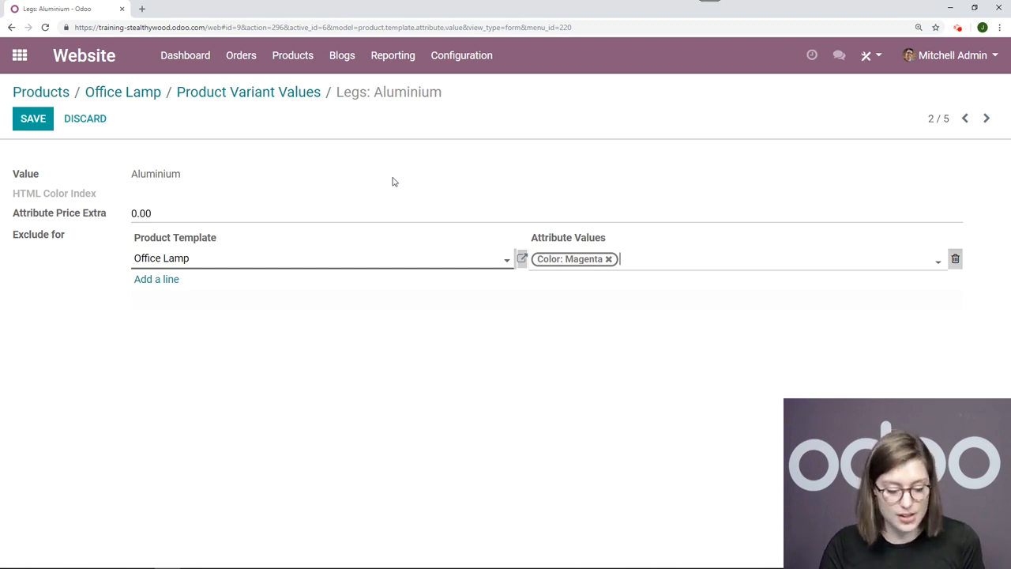
left_click(34, 124)
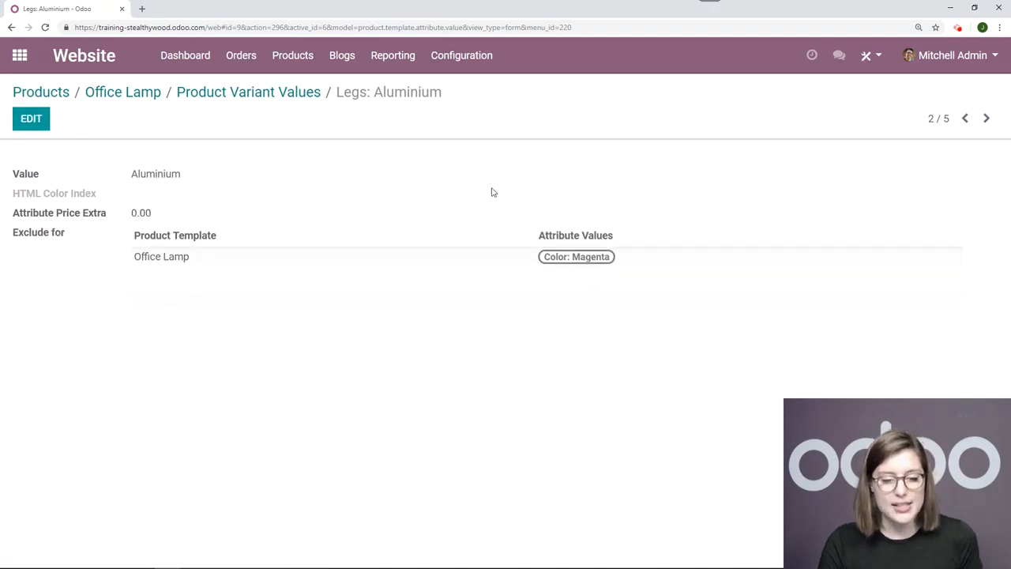
Set the HTML color index of the Magenta attribute value to #ff00ff and save it.
left_click(482, 68)
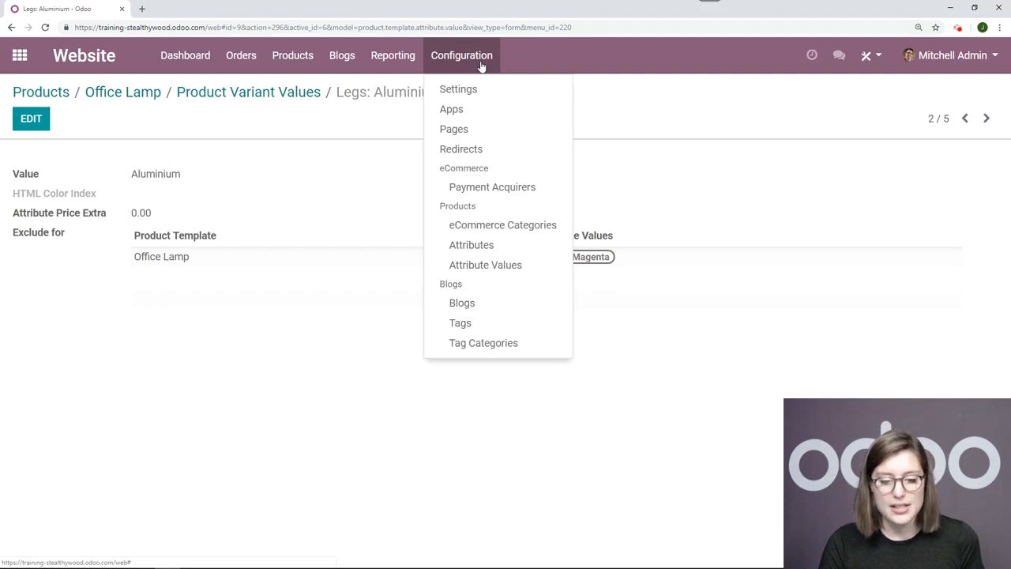
left_click(486, 270)
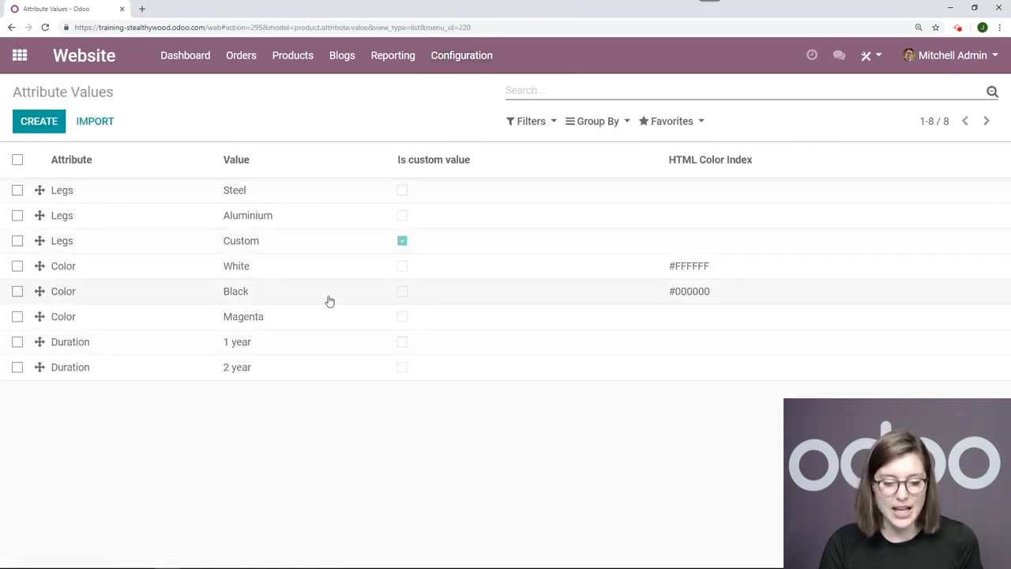
left_click(312, 319)
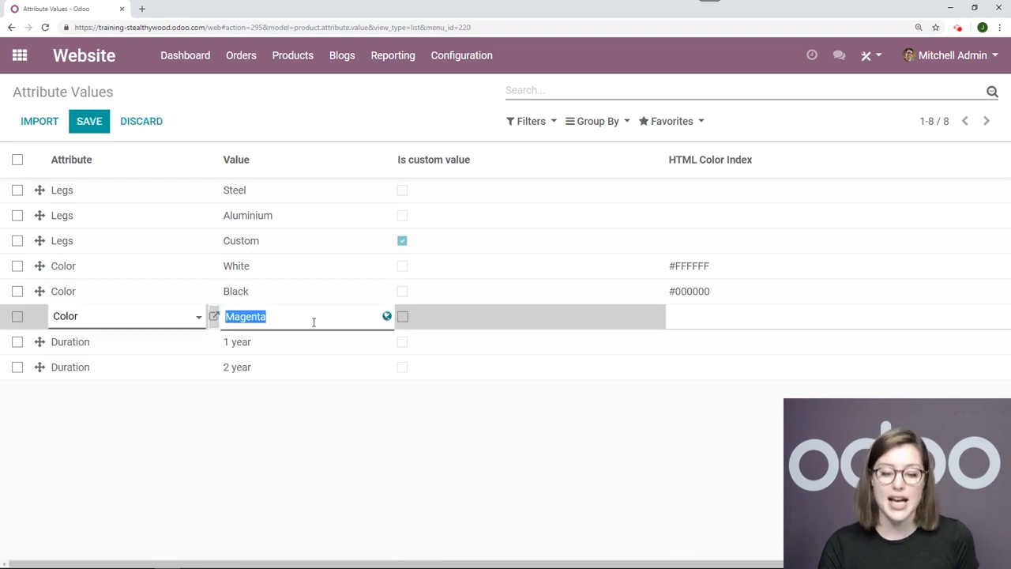
left_click(674, 316)
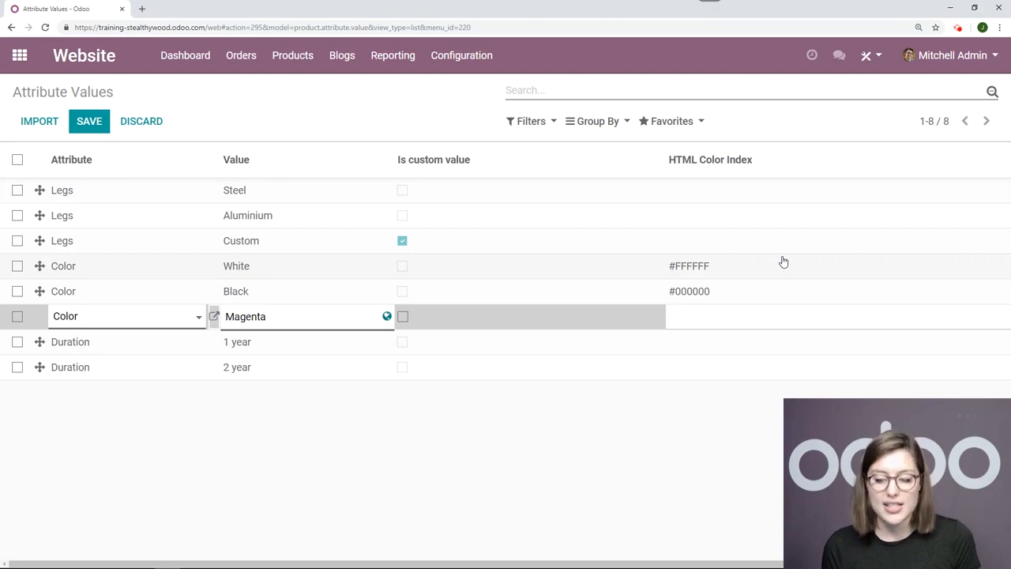
type("#ff00ff")
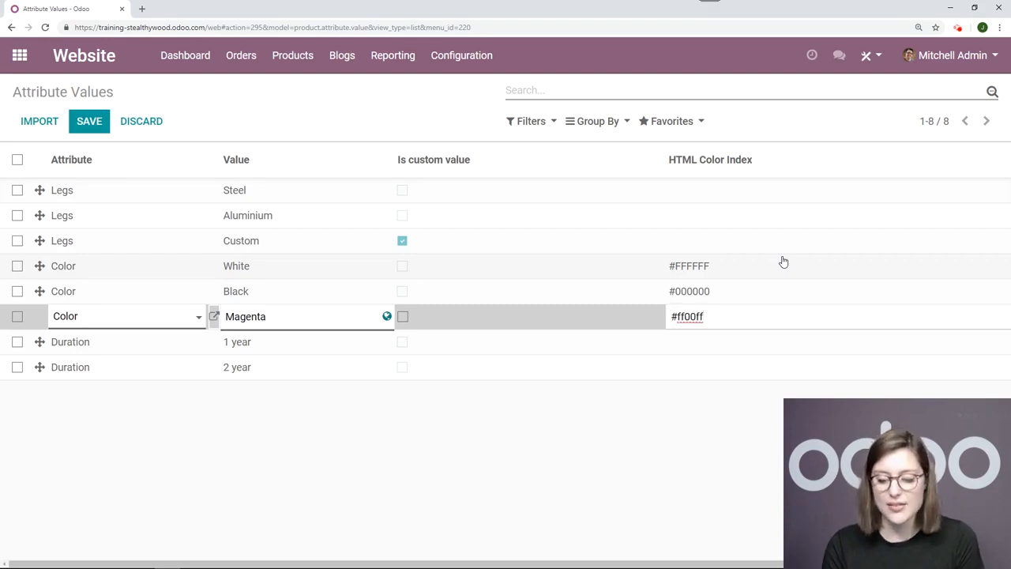
left_click(90, 121)
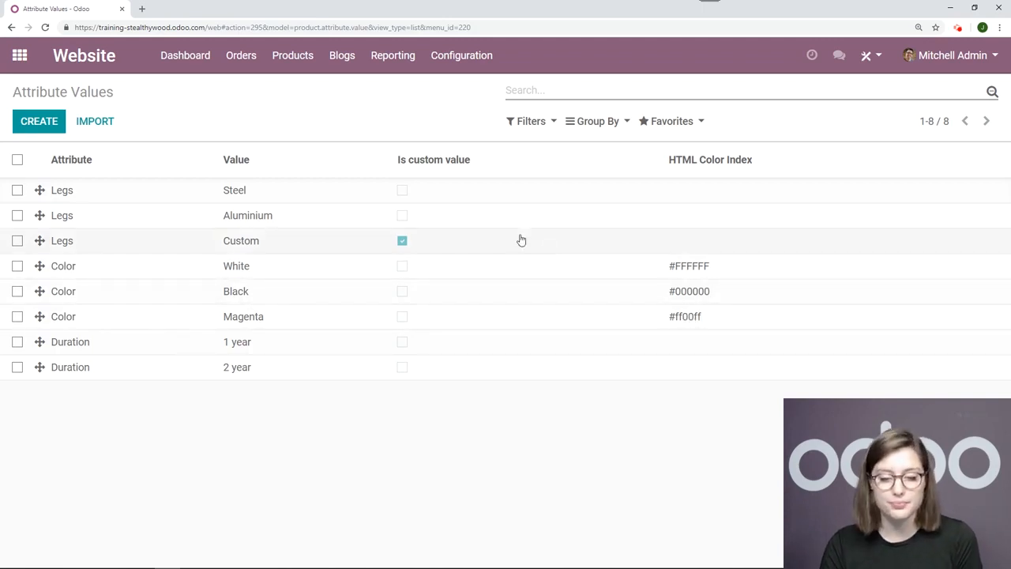
Try the Radio and Select types on the Color attribute, return its type to Color and save.
left_click(487, 63)
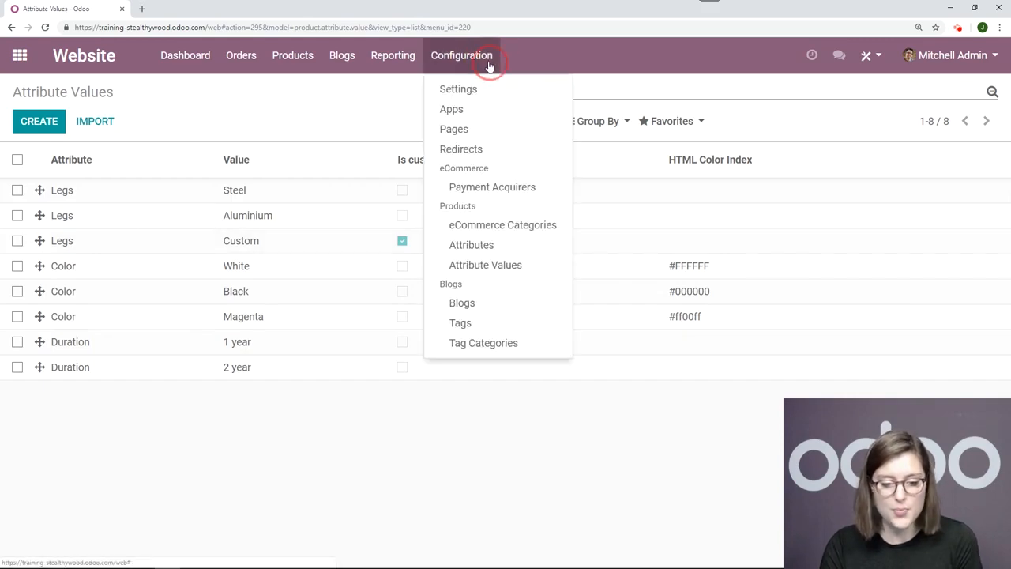
left_click(465, 253)
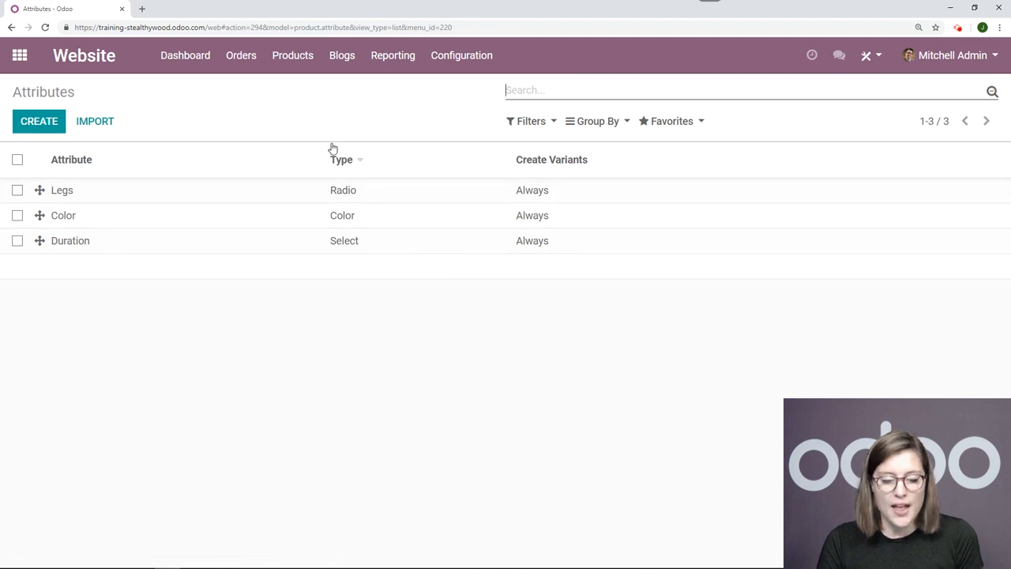
left_click(151, 216)
left_click(35, 128)
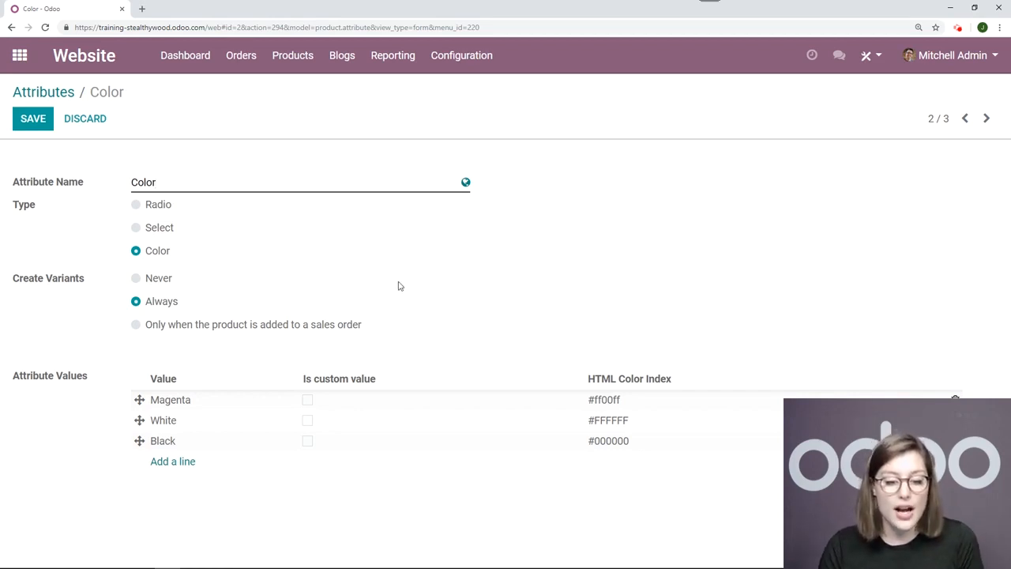
left_click(138, 206)
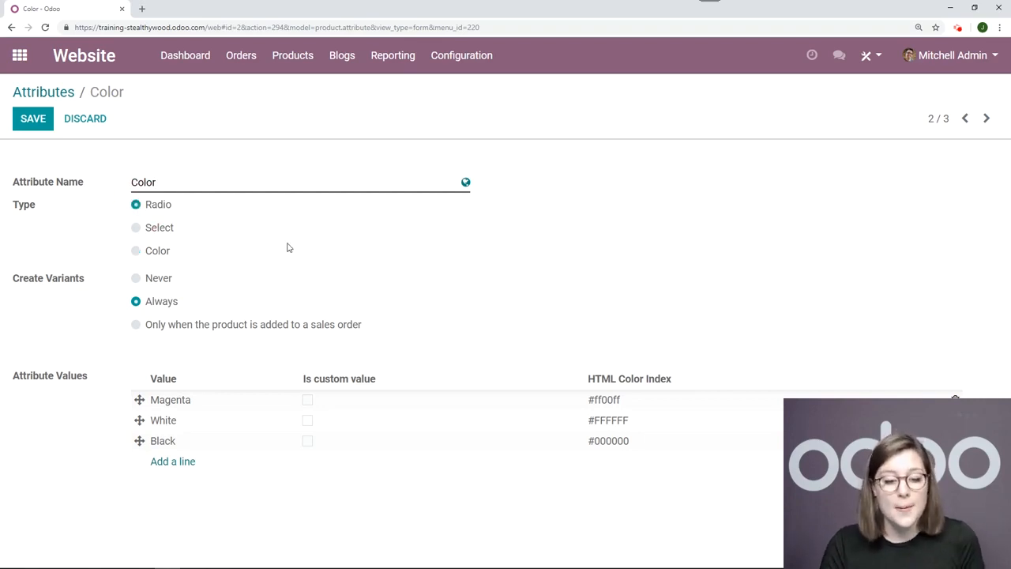
left_click(136, 227)
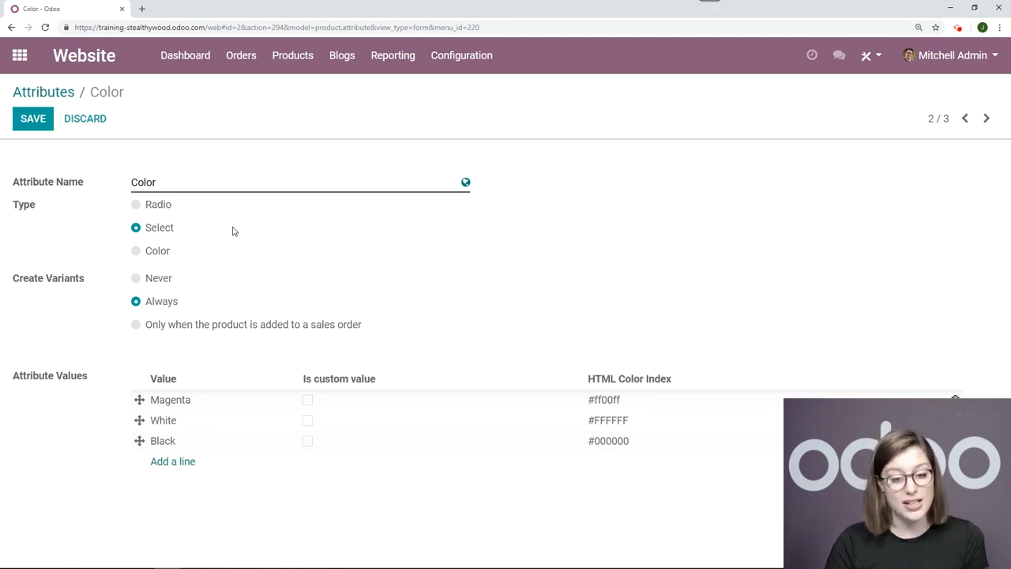
left_click(141, 250)
left_click(17, 115)
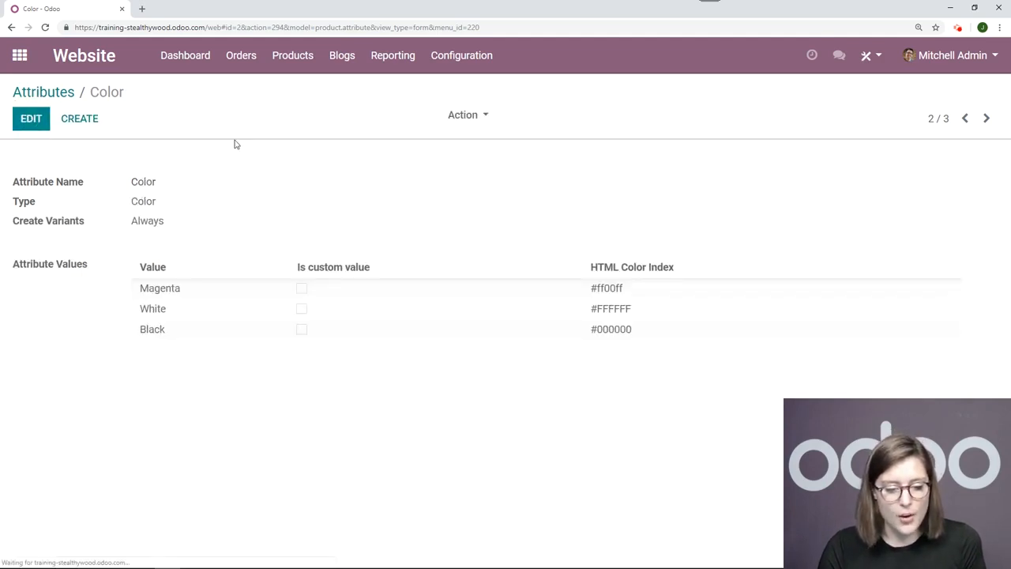
Create an eCommerce category named Desks with sequence 1 and save it.
left_click(474, 59)
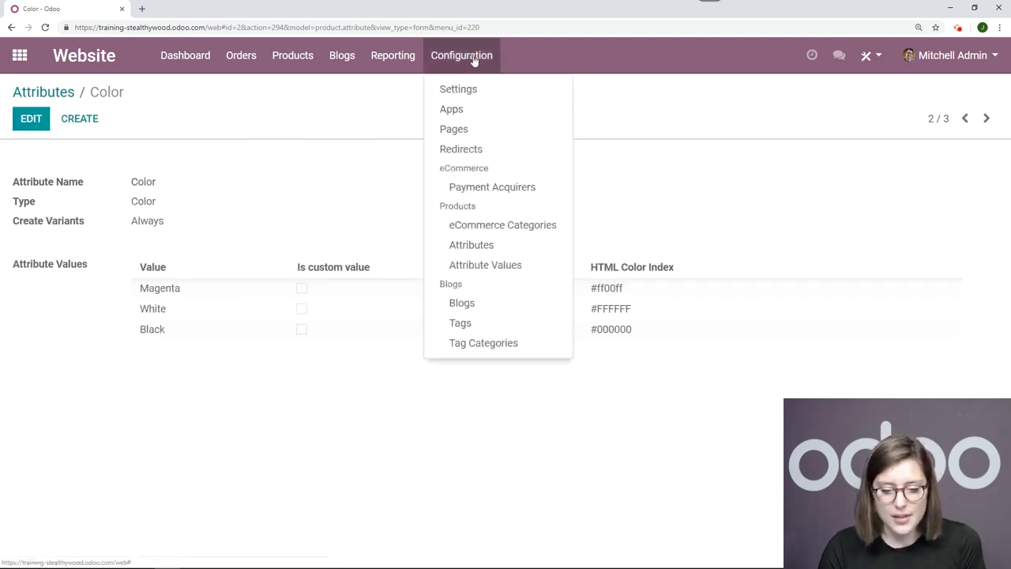
left_click(477, 232)
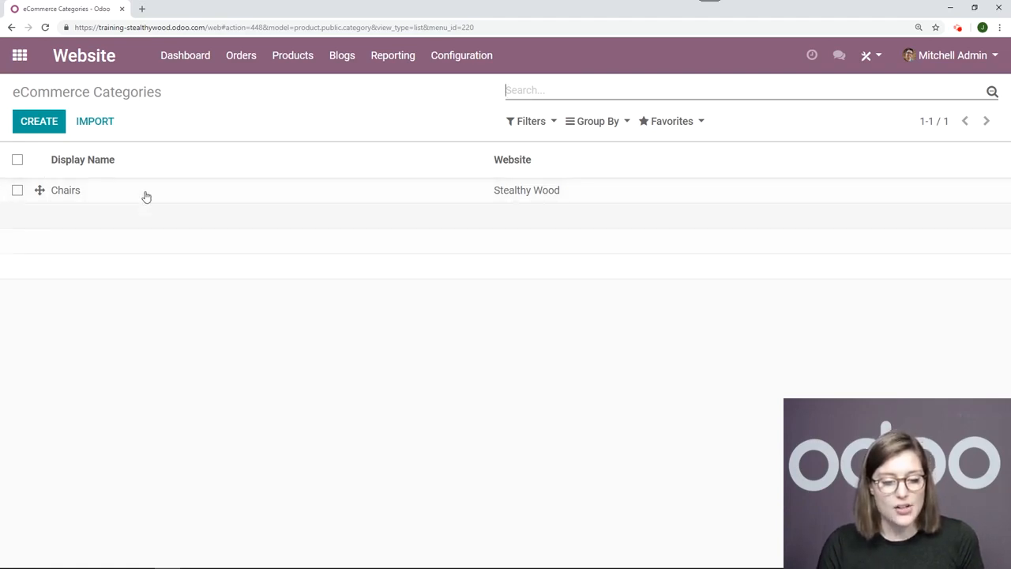
left_click(33, 125)
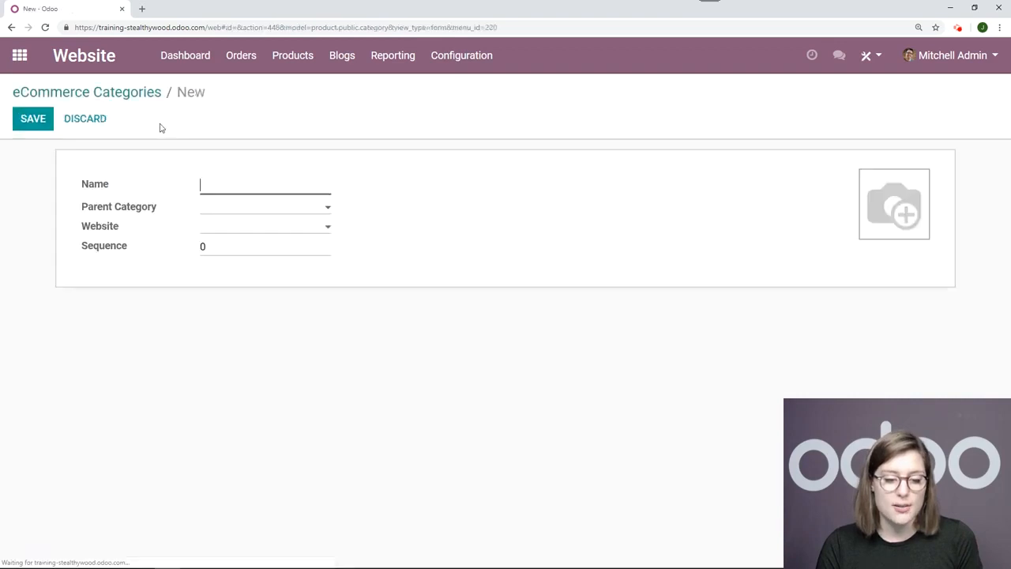
type("Desks")
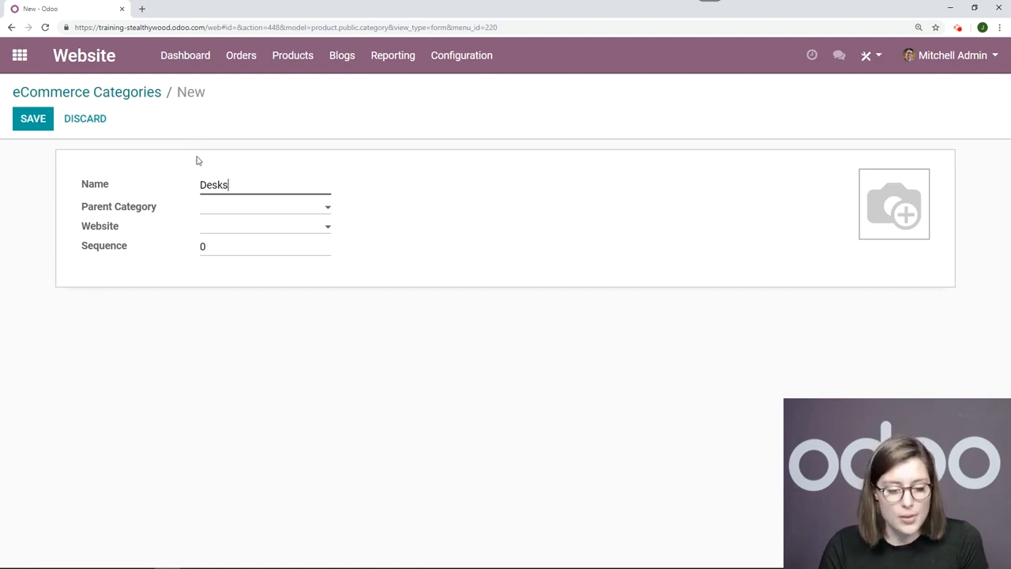
double_click(207, 245)
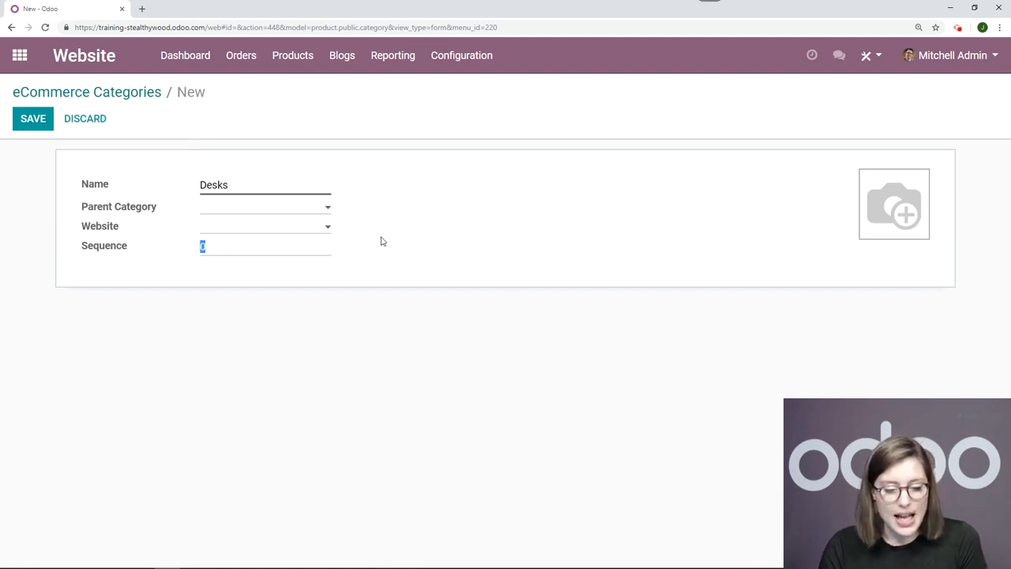
key("BackSpace")
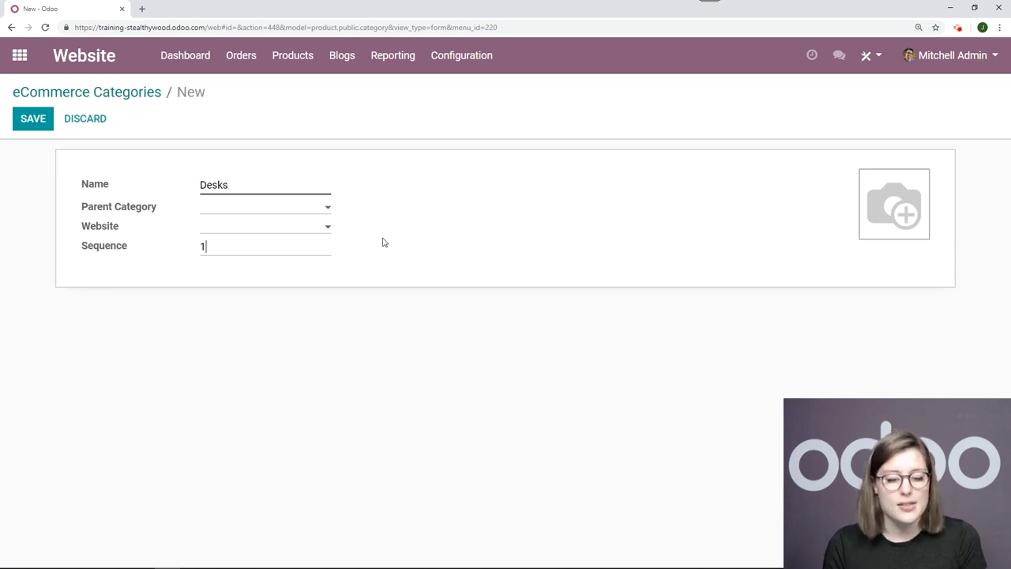
left_click(39, 126)
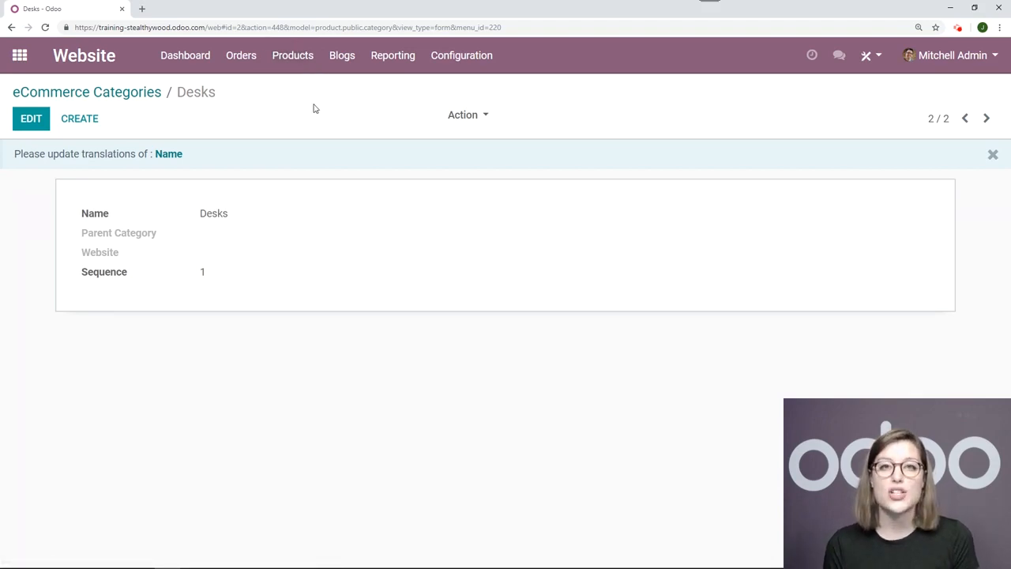
Open the Corner Desk Black product from the website's product list in edit mode.
left_click(293, 56)
left_click(297, 89)
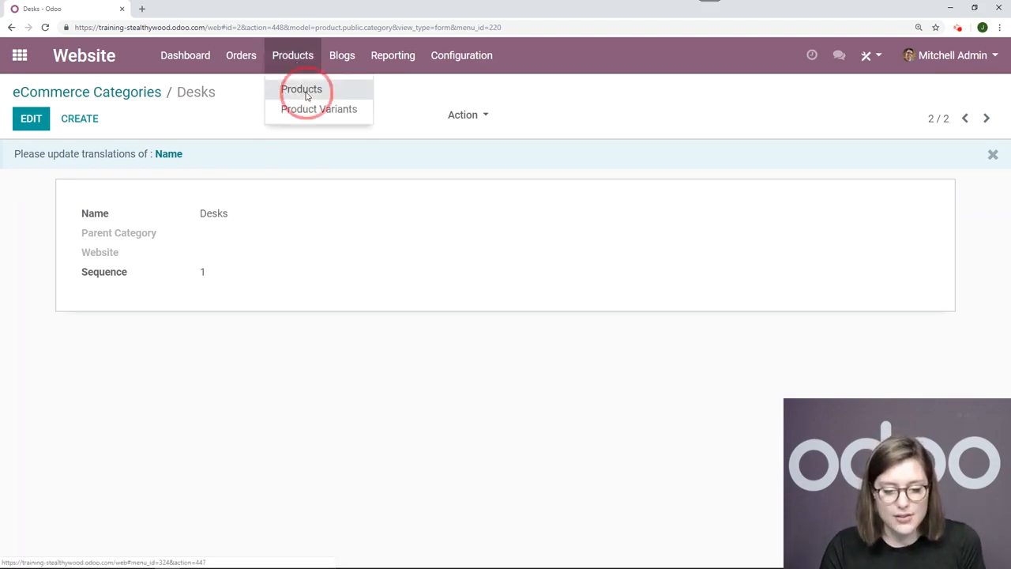
left_click(574, 90)
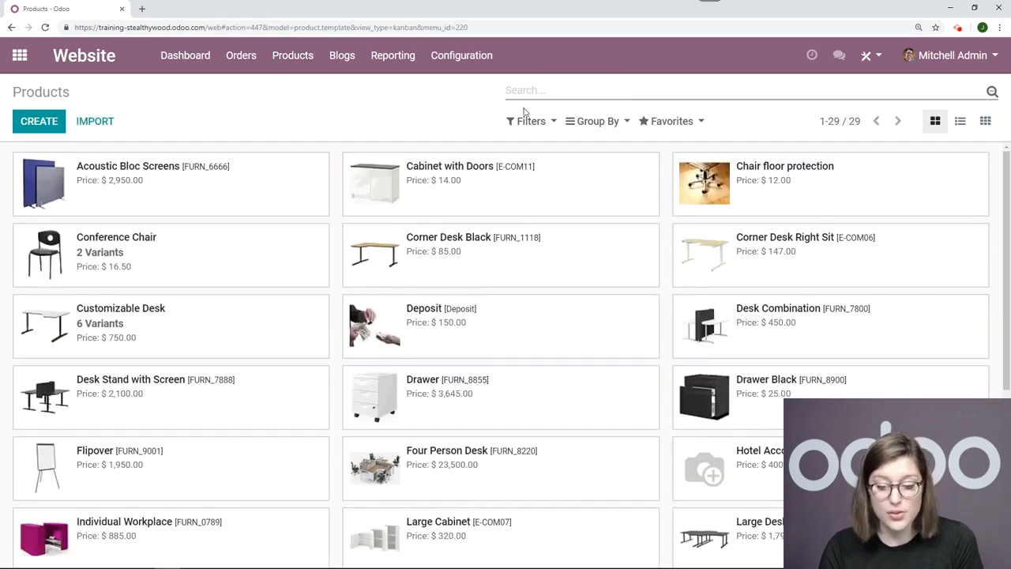
left_click(447, 273)
left_click(34, 128)
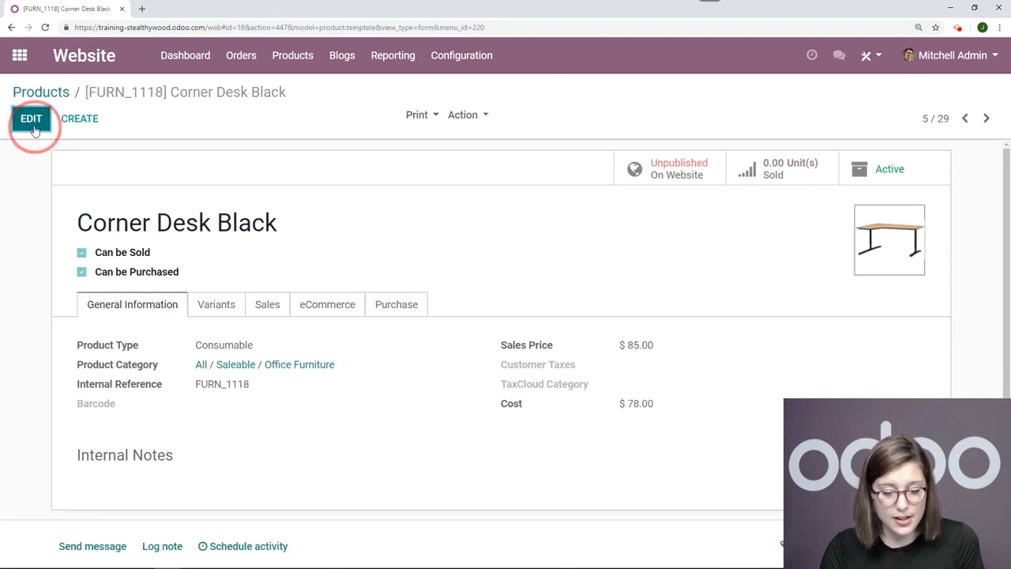
Assign the eCommerce category Desks to the Corner Desk Black product and save it.
scroll(395, 245, "down", 1)
left_click(337, 229)
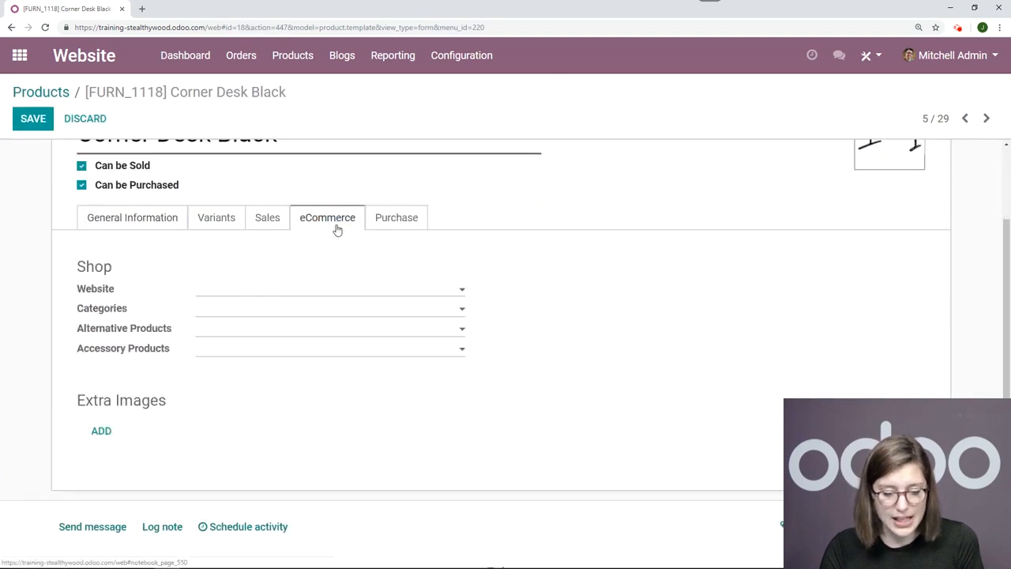
left_click(297, 309)
left_click(260, 352)
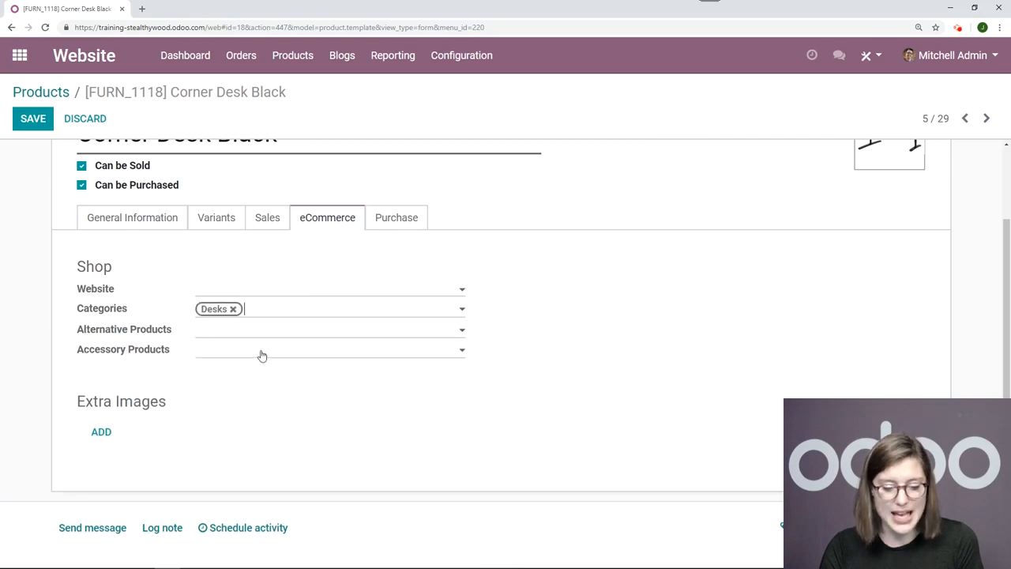
left_click(32, 125)
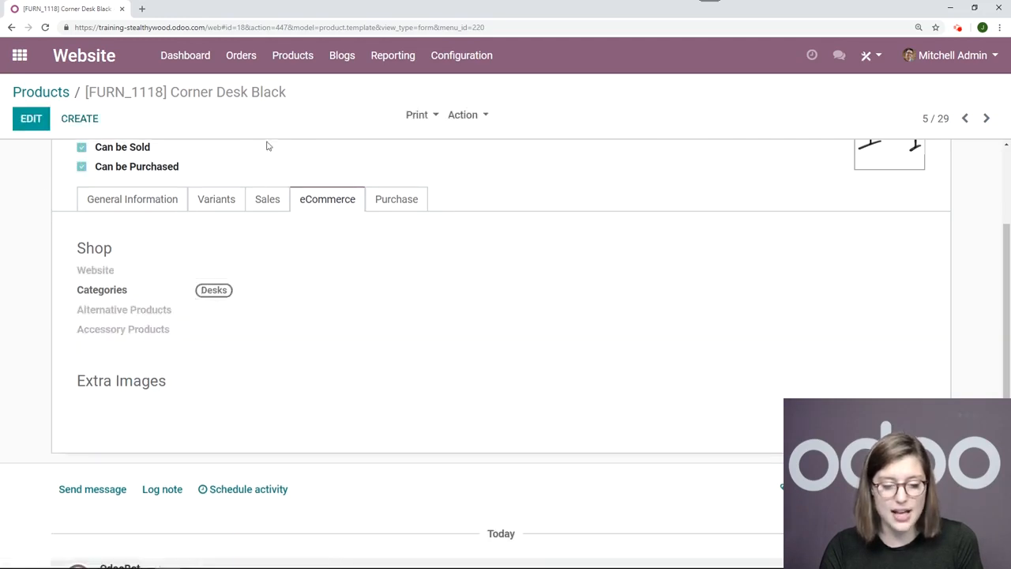
Go to the Stealthy Wood online shop page and filter its products by the Desks category.
left_click(185, 55)
left_click(84, 55)
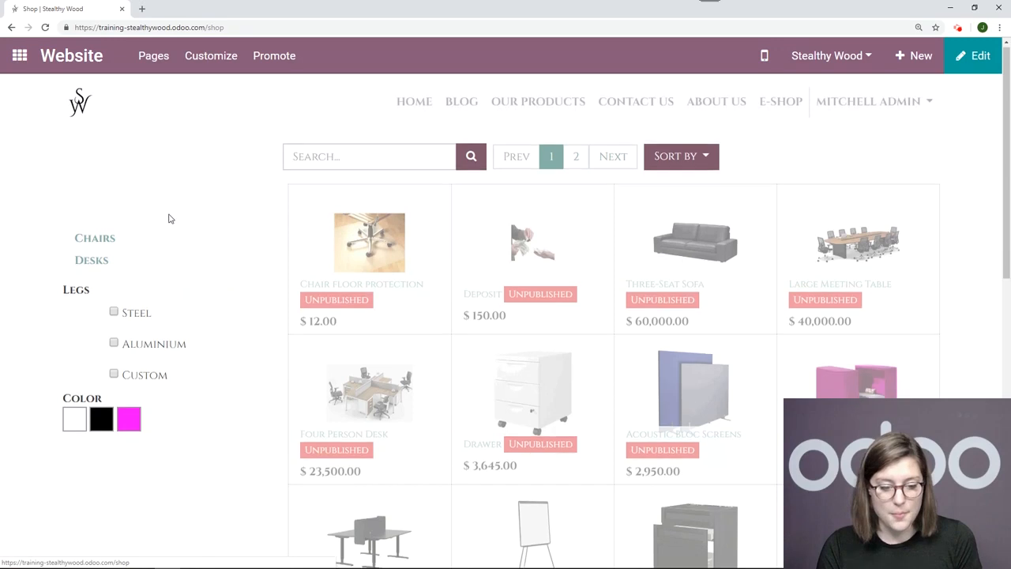
scroll(169, 219, "down", 1)
left_click(93, 210)
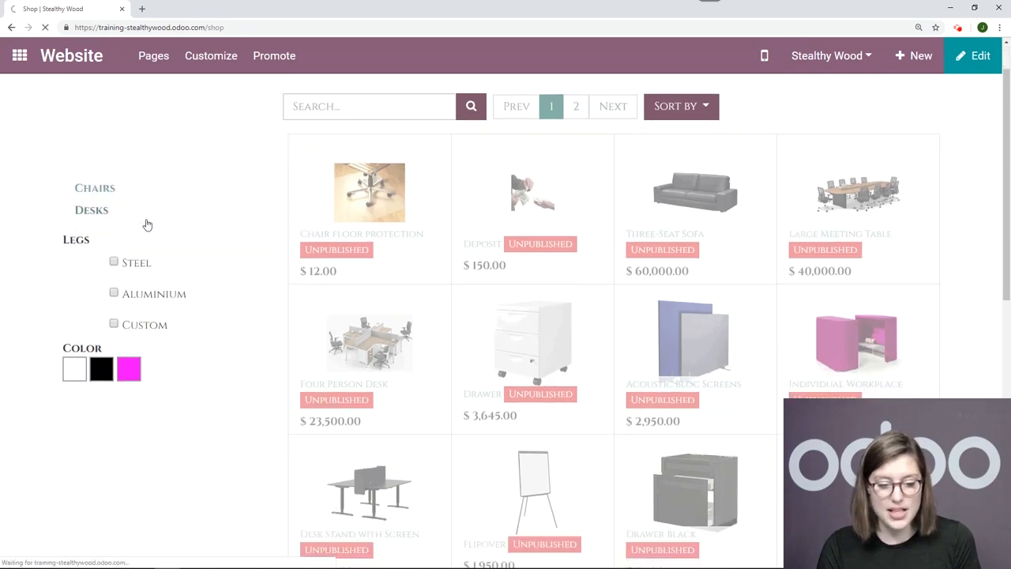